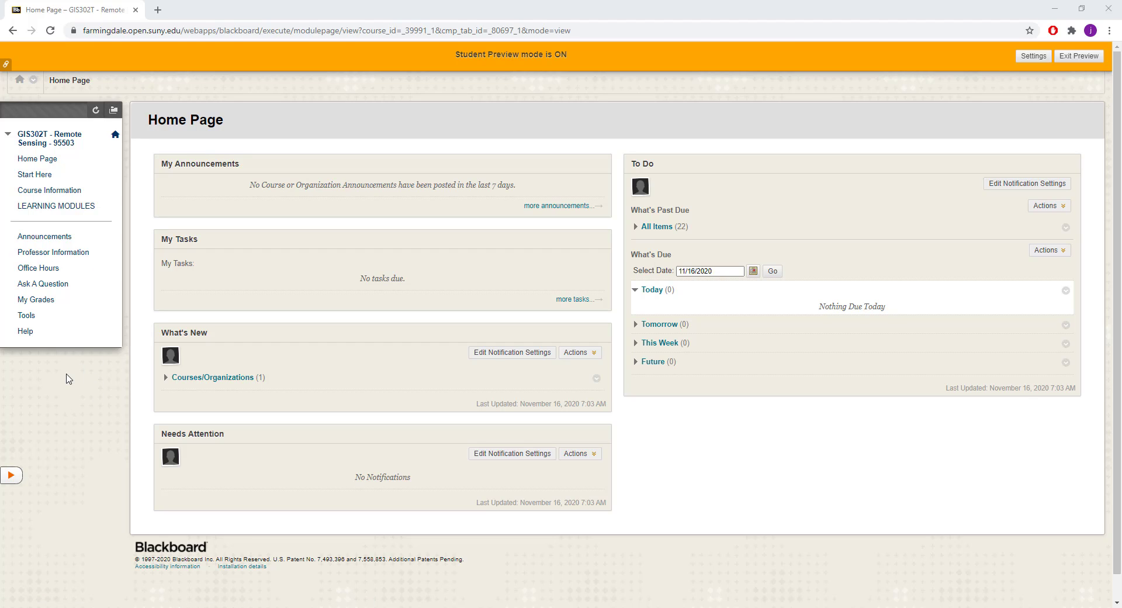
# - Open the course's Panopto Content tool and choose to record a new session
pyautogui.click(28, 315)
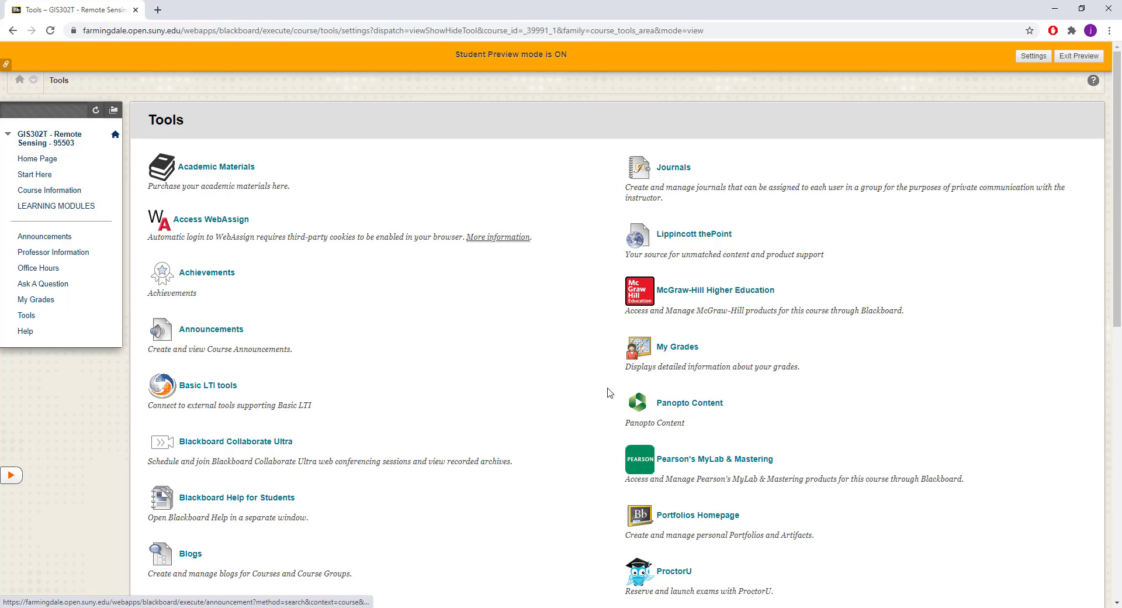
pyautogui.click(676, 403)
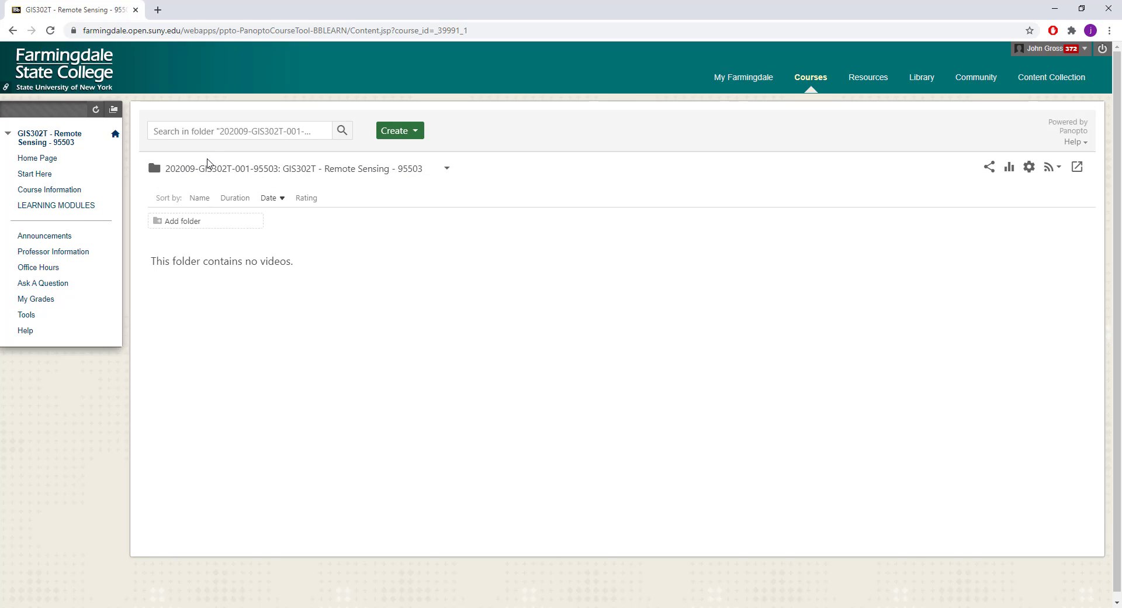
pyautogui.click(412, 133)
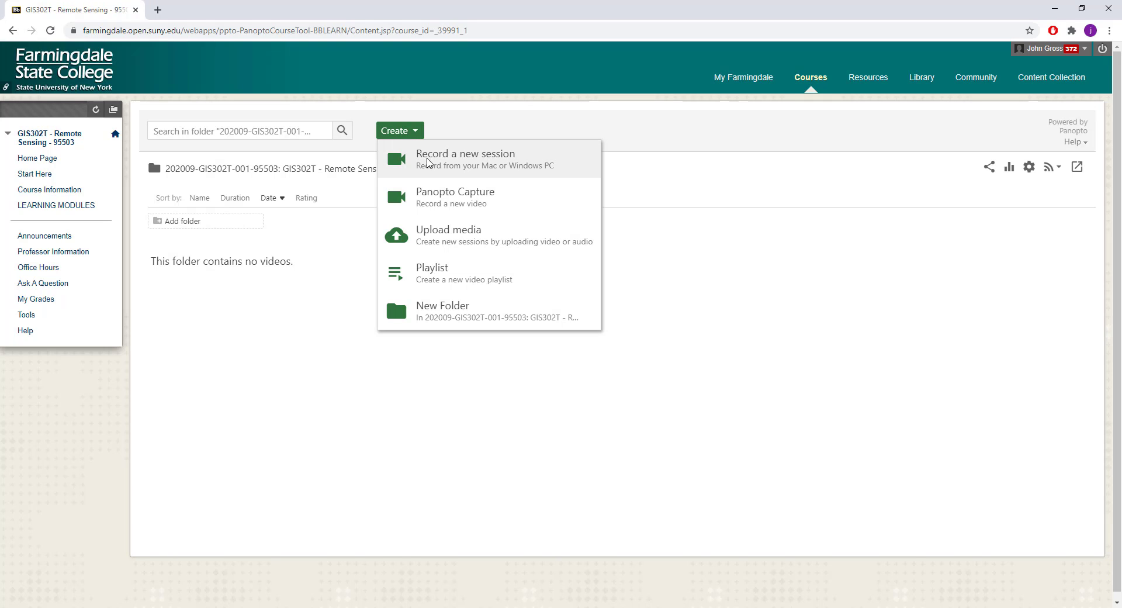
pyautogui.click(430, 163)
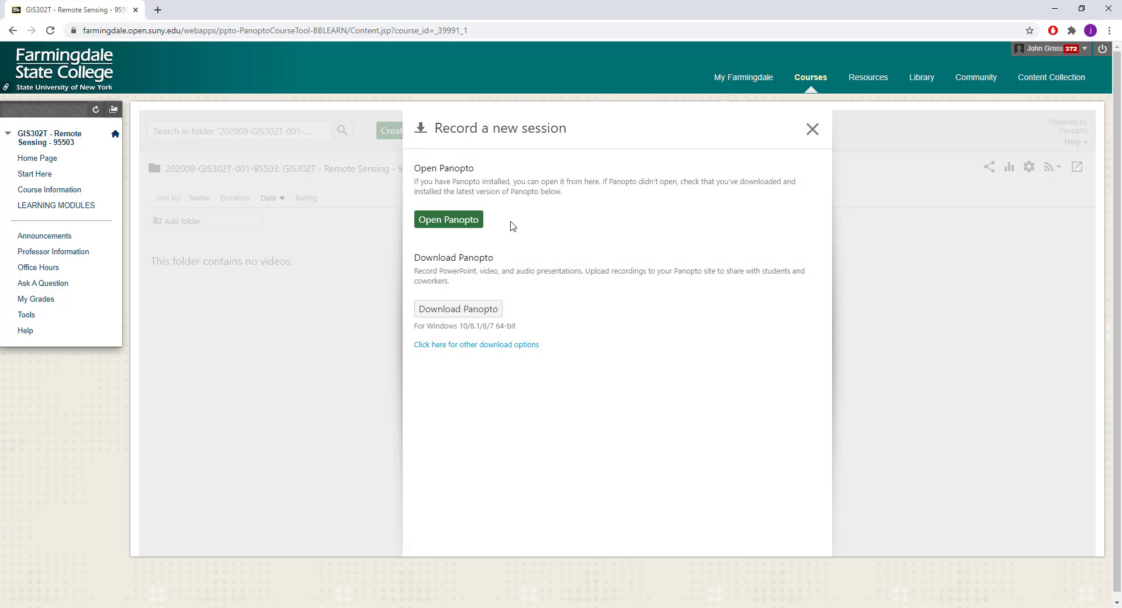
# - Download the Panopto recorder installer and save it as panoptorecorder in the Downloads folder
pyautogui.click(433, 310)
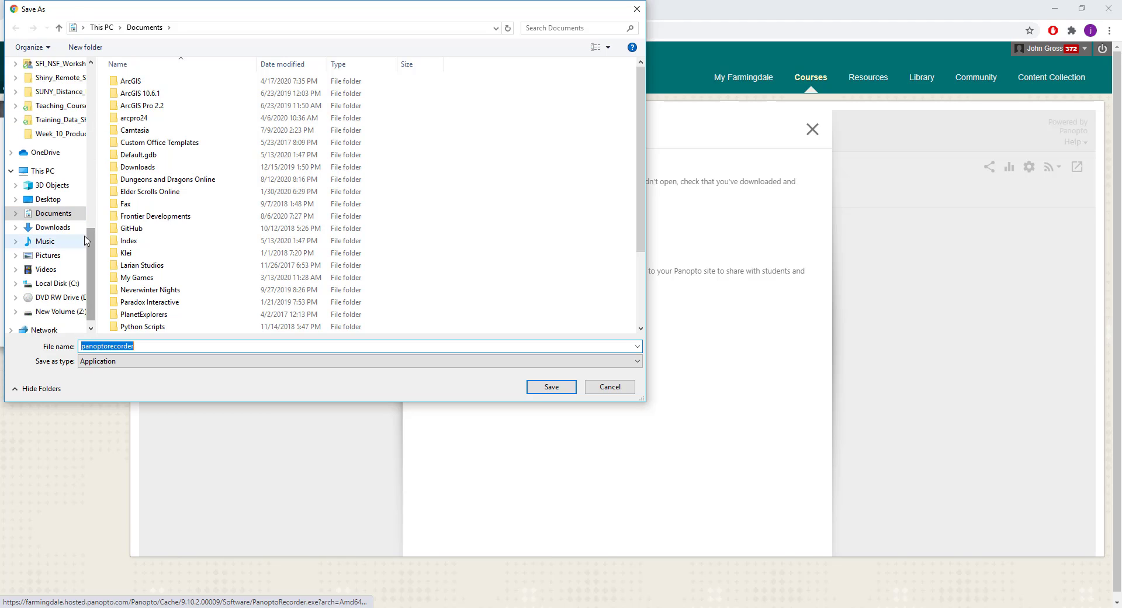
pyautogui.moveTo(91, 223); pyautogui.dragTo(88, 53)
pyautogui.click(45, 101)
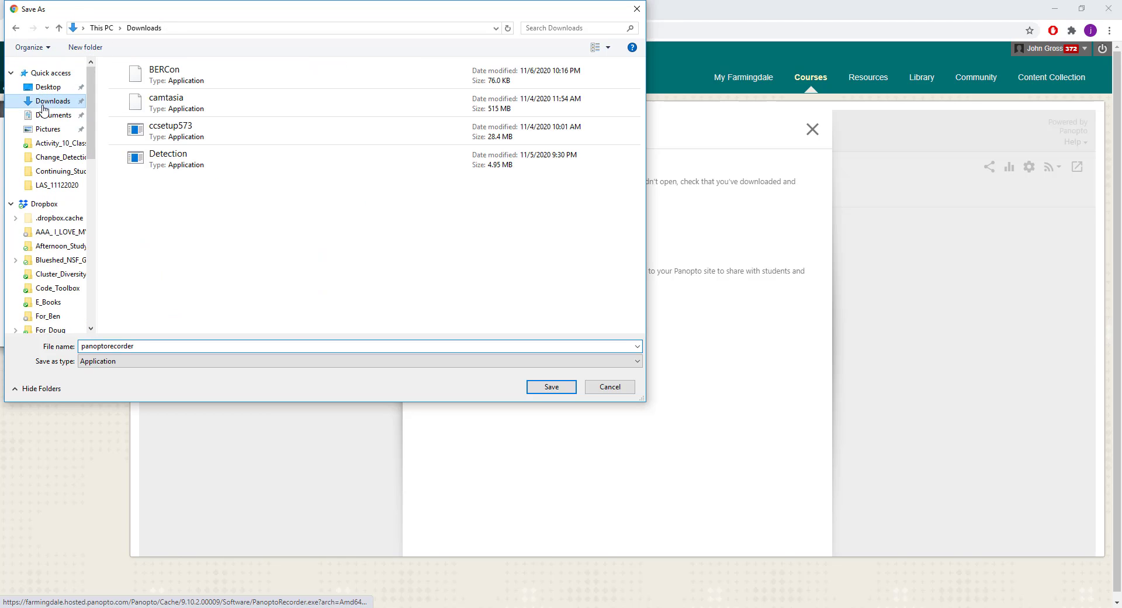
pyautogui.click(549, 391)
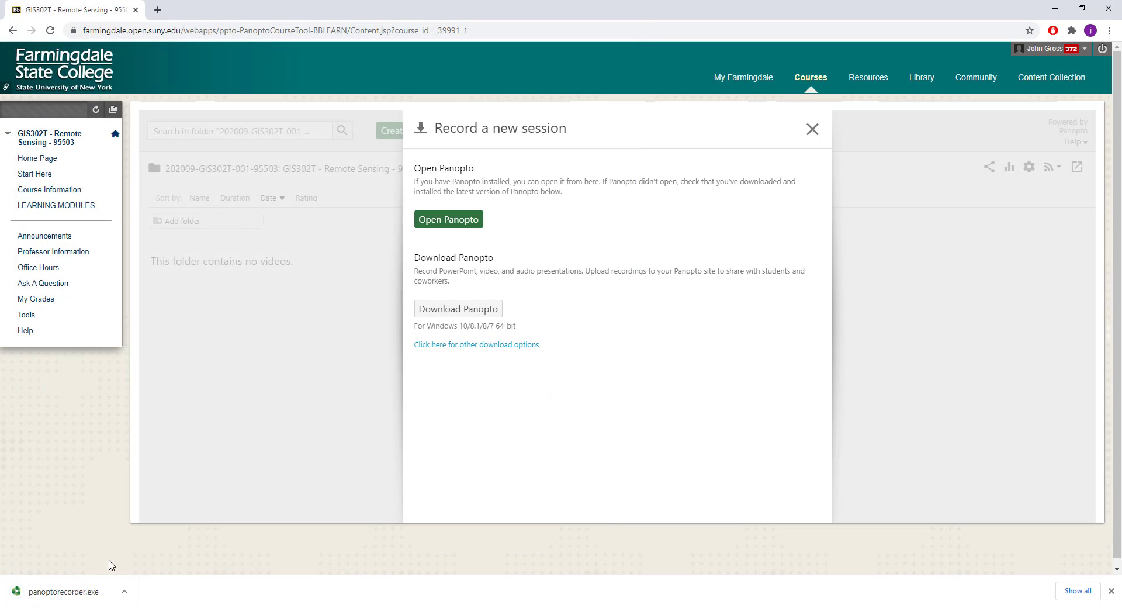
# - Run the downloaded installer and install Panopto with the default folders and the web server farmingdale.hosted.panopto.com
pyautogui.click(61, 593)
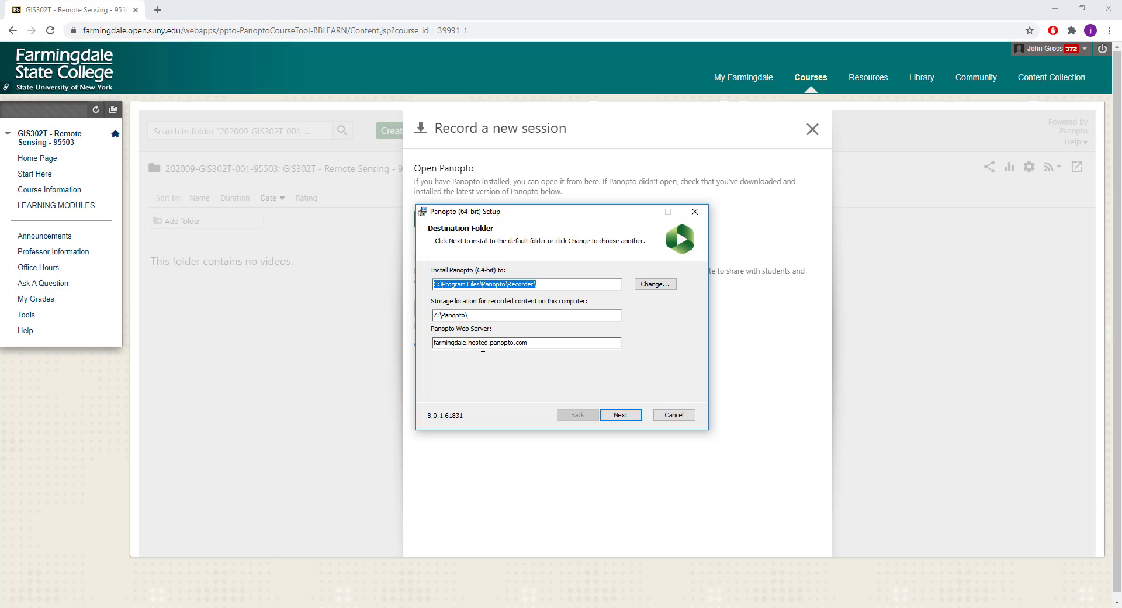
pyautogui.moveTo(530, 343); pyautogui.dragTo(433, 343)
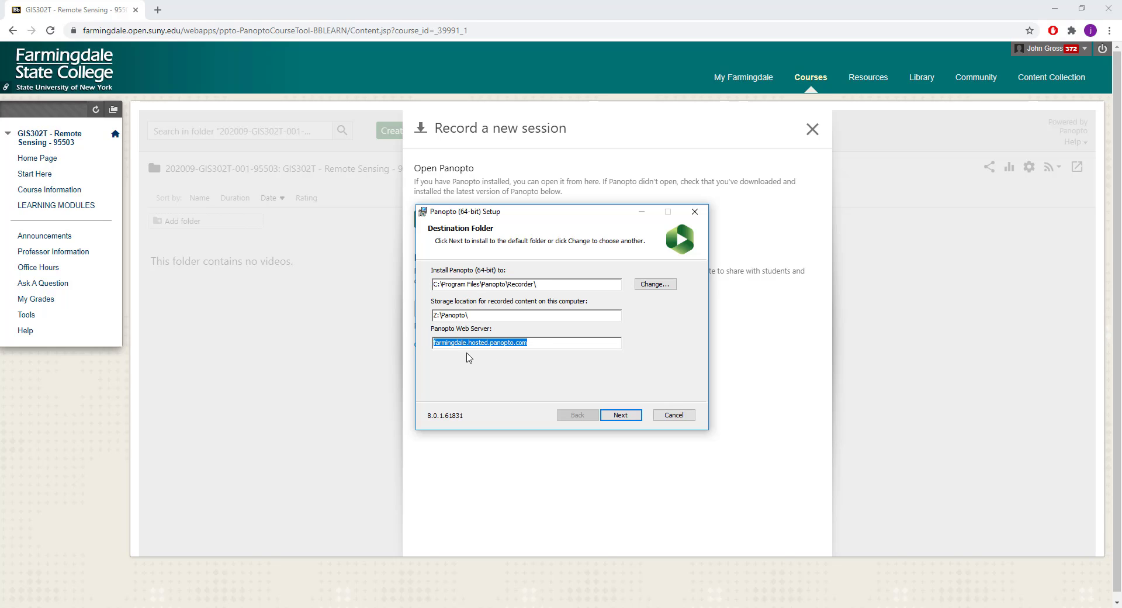
pyautogui.click(551, 345)
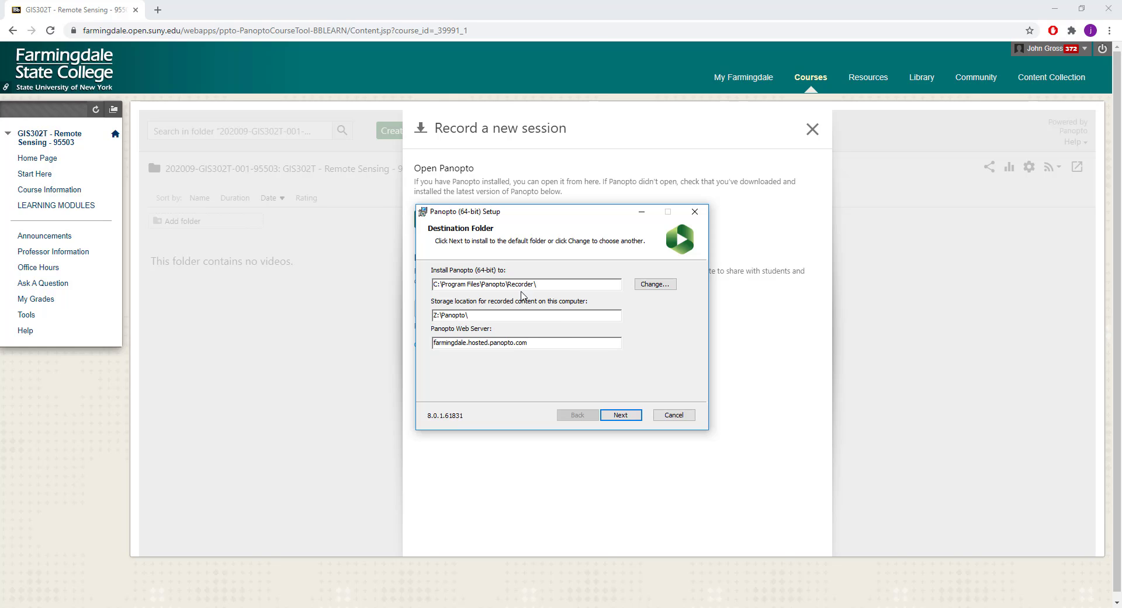
pyautogui.click(622, 415)
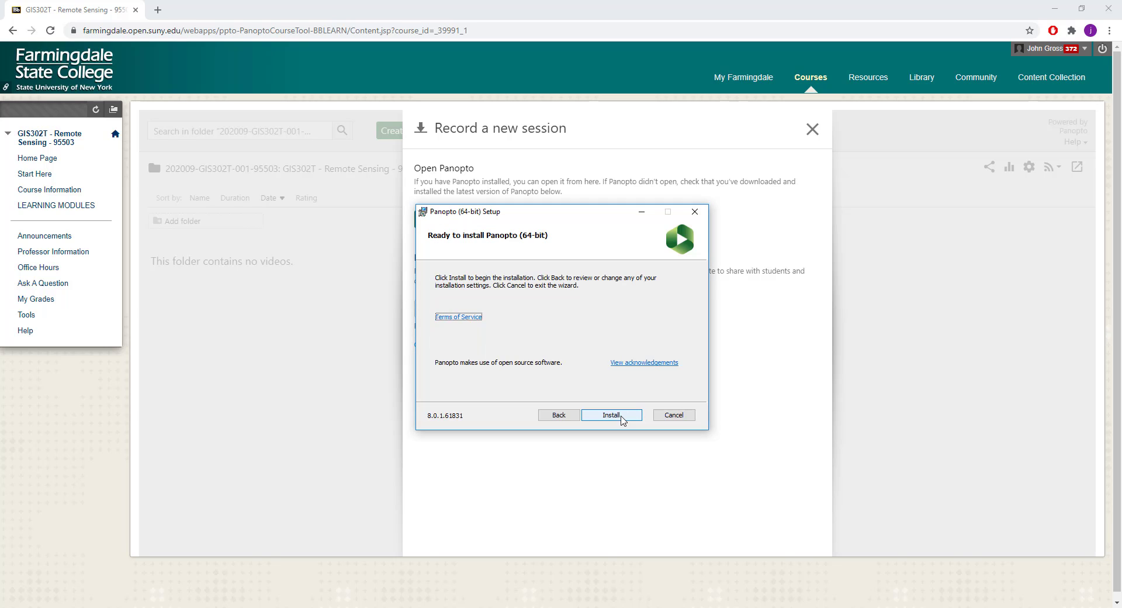
pyautogui.click(622, 417)
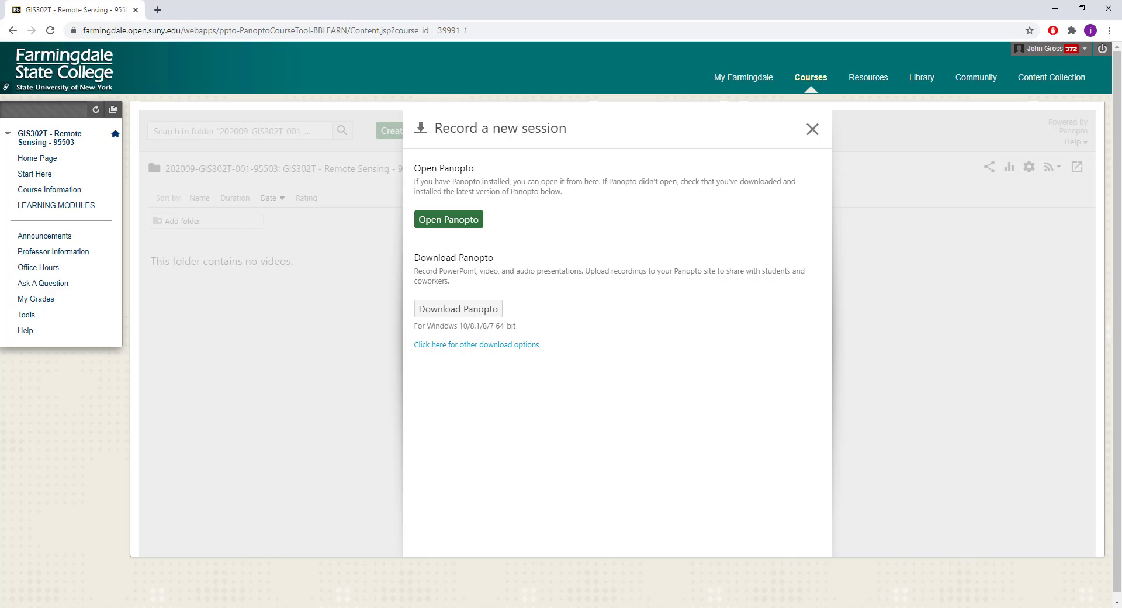
# - Launch the installed Panopto desktop app and sign in to farmingdale.hosted.panopto.com
pyautogui.press('super')
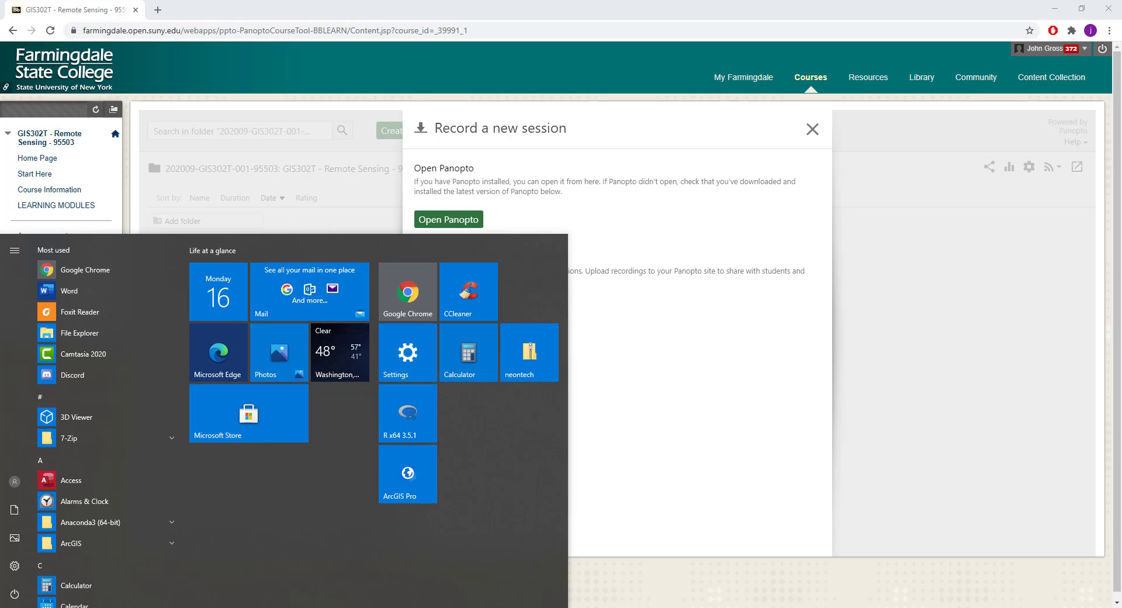
pyautogui.write('pon')
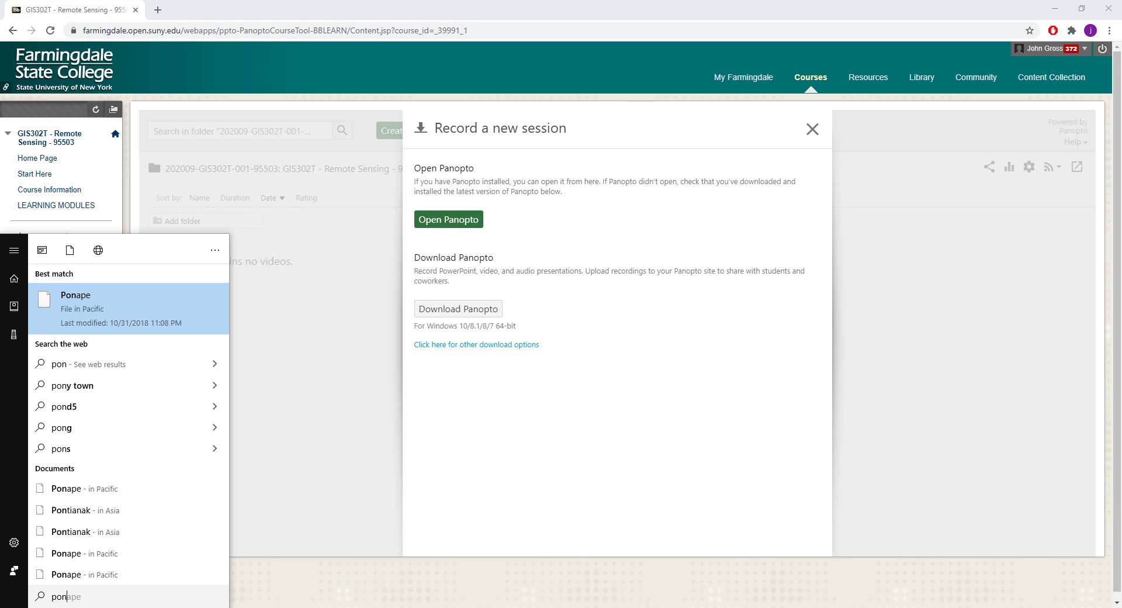
pyautogui.write('op')
pyautogui.press('BackSpace')
pyautogui.press('BackSpace')
pyautogui.press('BackSpace')
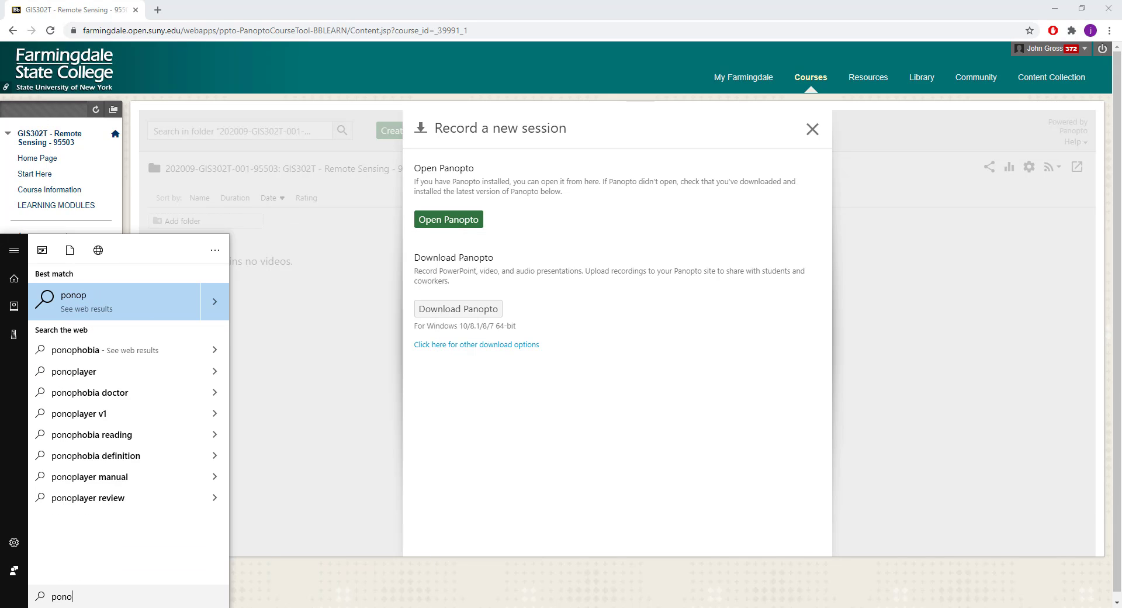
pyautogui.press('BackSpace')
pyautogui.press('BackSpace')
pyautogui.write('pan')
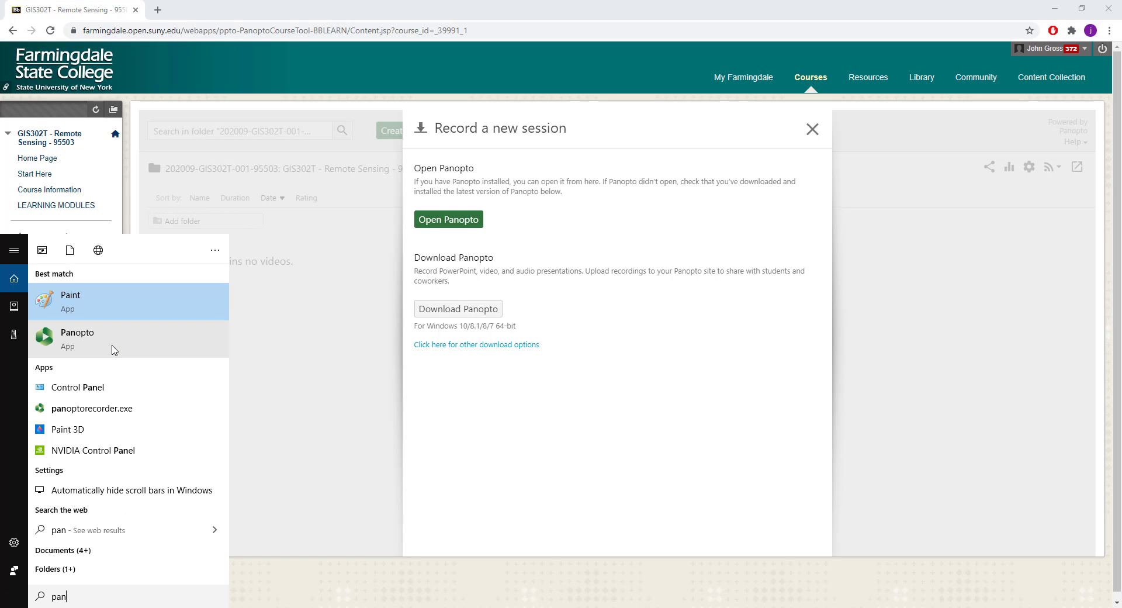
pyautogui.click(113, 348)
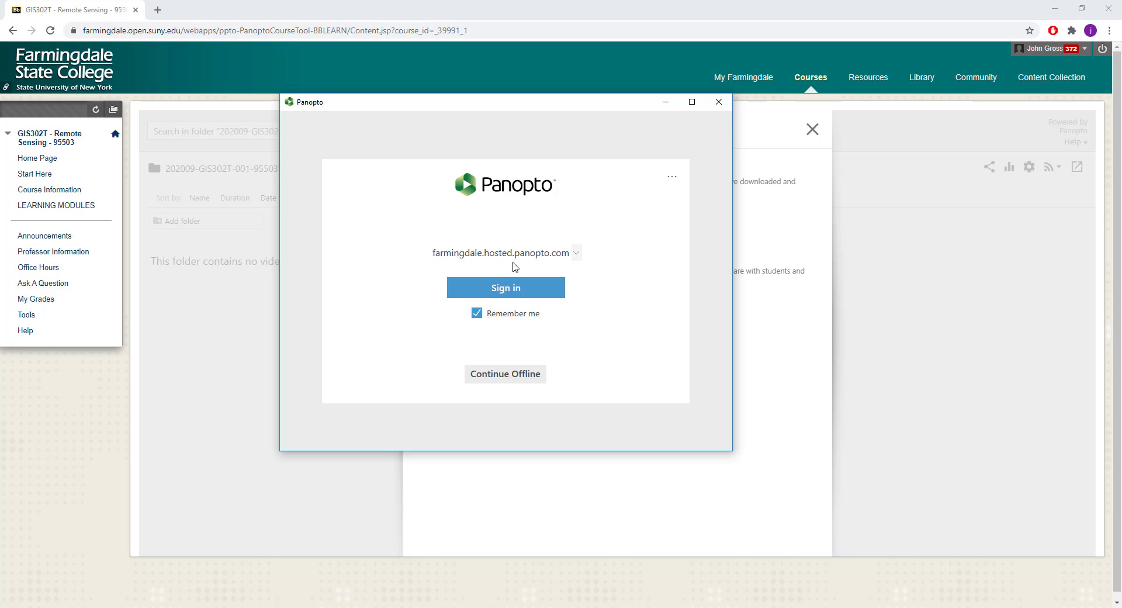
pyautogui.click(503, 295)
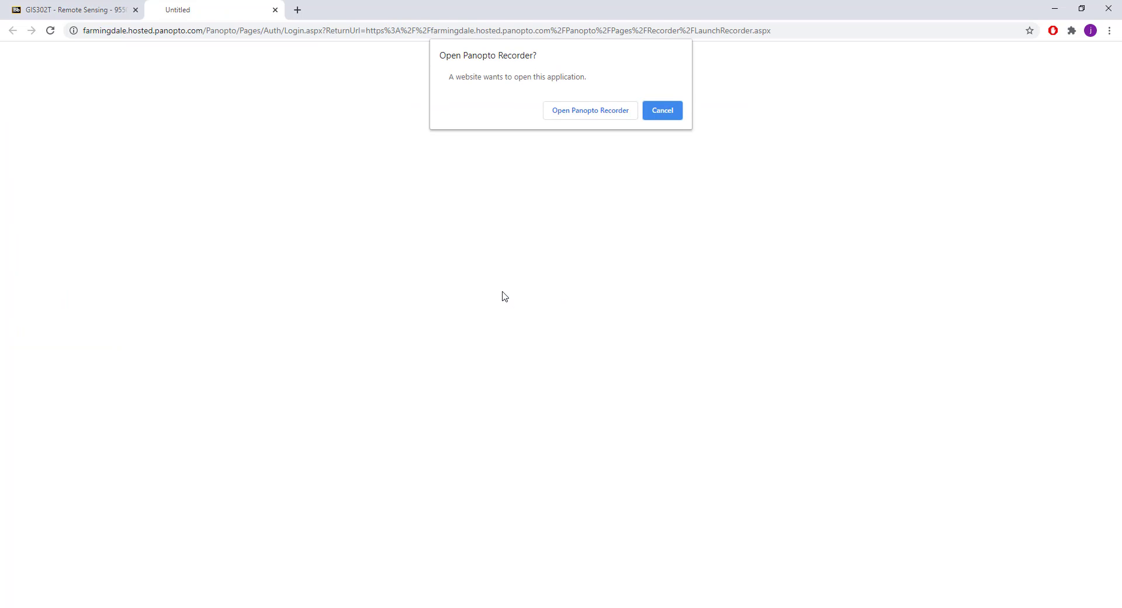
pyautogui.click(615, 120)
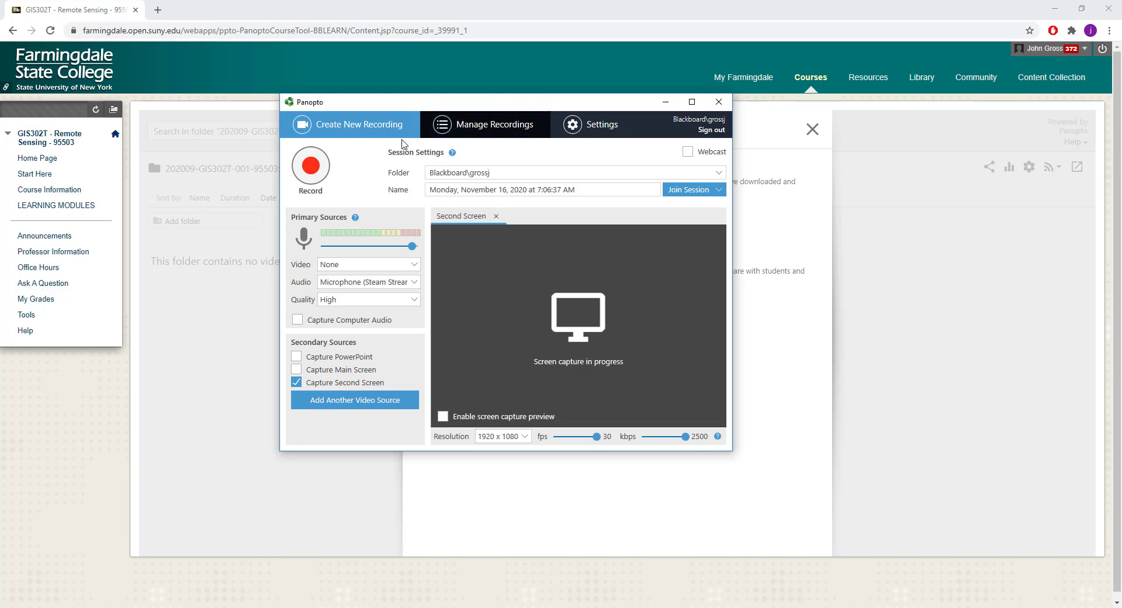
# - Maximize the recorder window and select 201909-GIS302T-001-95503: GIS302T - Remote Sensing - 95503 as the session folder
pyautogui.click(691, 101)
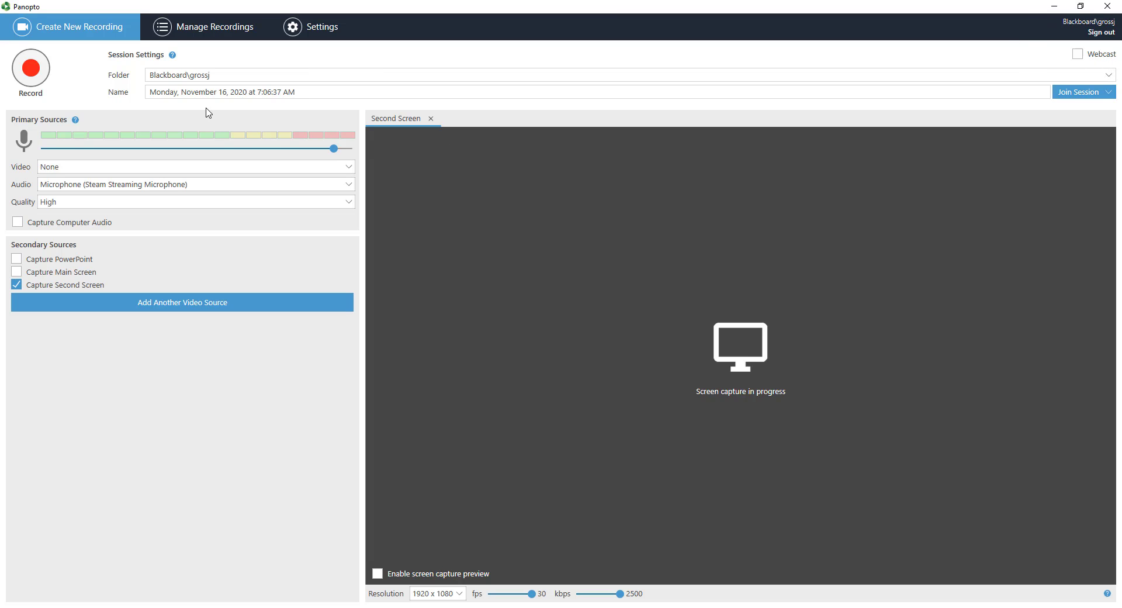
pyautogui.click(1109, 76)
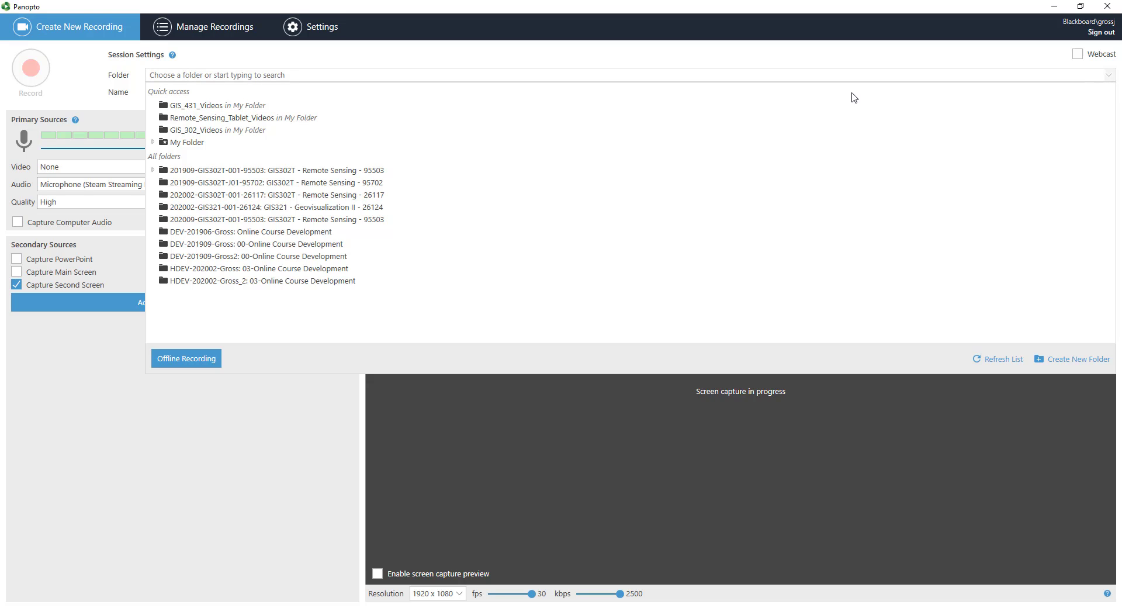
pyautogui.click(263, 173)
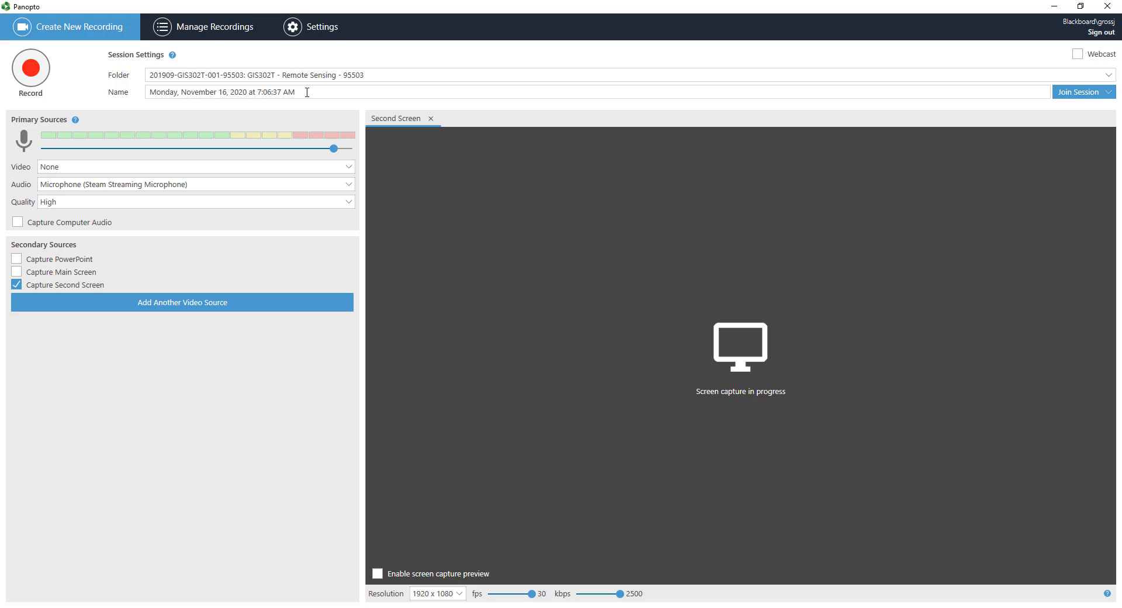
# - Replace the default session name with the presenter's surname followed by _GIS302_Presentation
pyautogui.moveTo(307, 92); pyautogui.dragTo(9, 94)
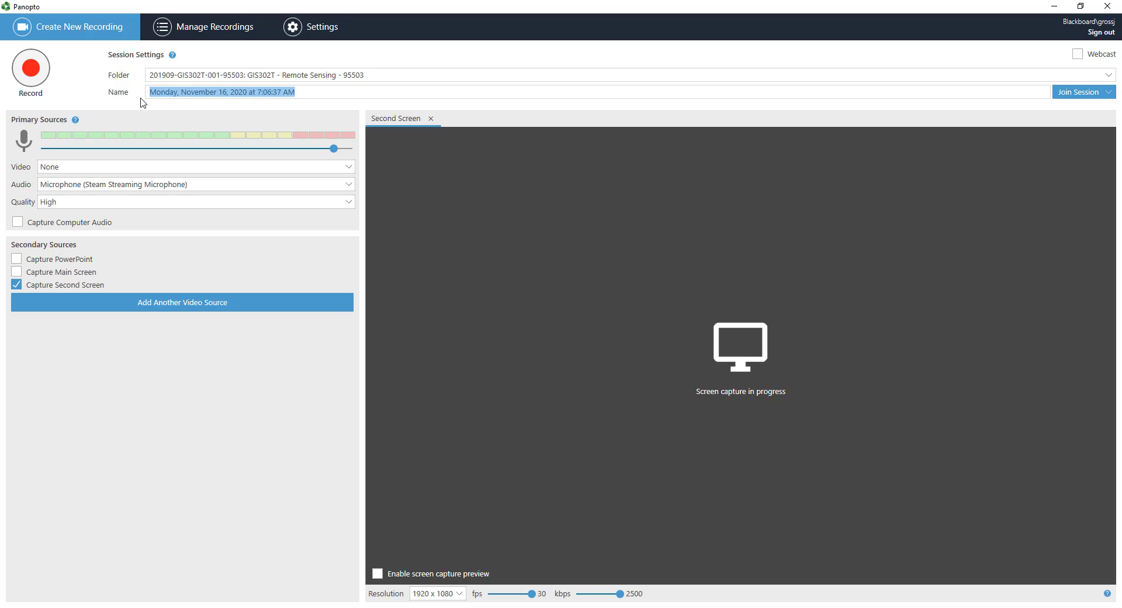
pyautogui.write('GIS')
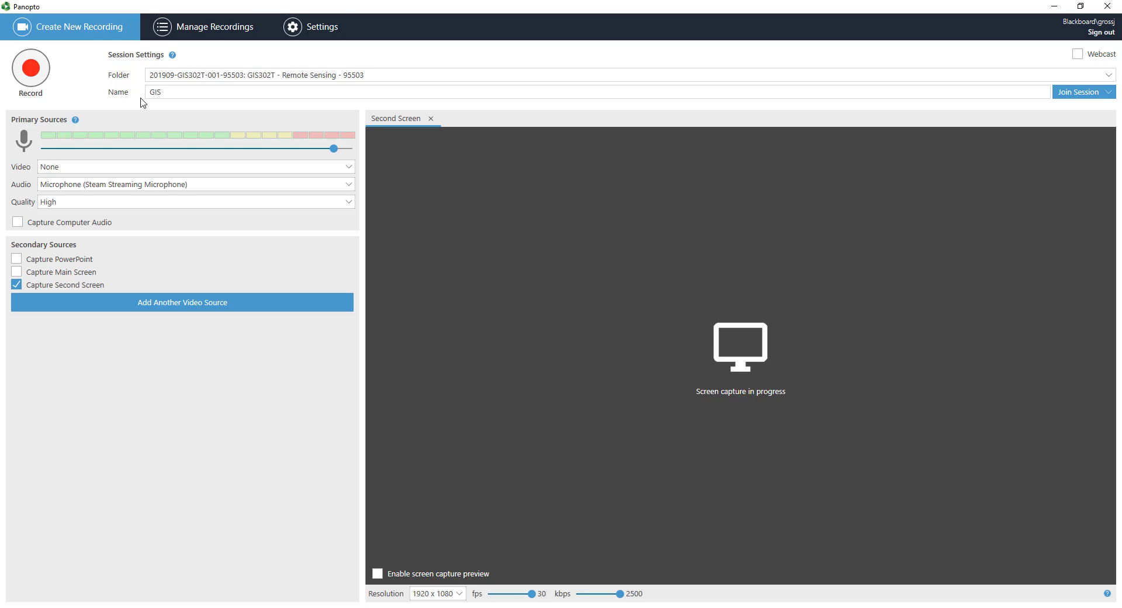
pyautogui.press('BackSpace')
pyautogui.write('H')
pyautogui.press('BackSpace')
pyautogui.write('GF')
pyautogui.write('ross')
pyautogui.write('_Prese')
pyautogui.press('BackSpace')
pyautogui.press('BackSpace')
pyautogui.press('BackSpace')
pyautogui.press('BackSpace')
pyautogui.press('BackSpace')
pyautogui.write('GIS302_Presentation')
# - Set the recording quality to Ultra and capture the main screen instead of the second screen
pyautogui.click(16, 286)
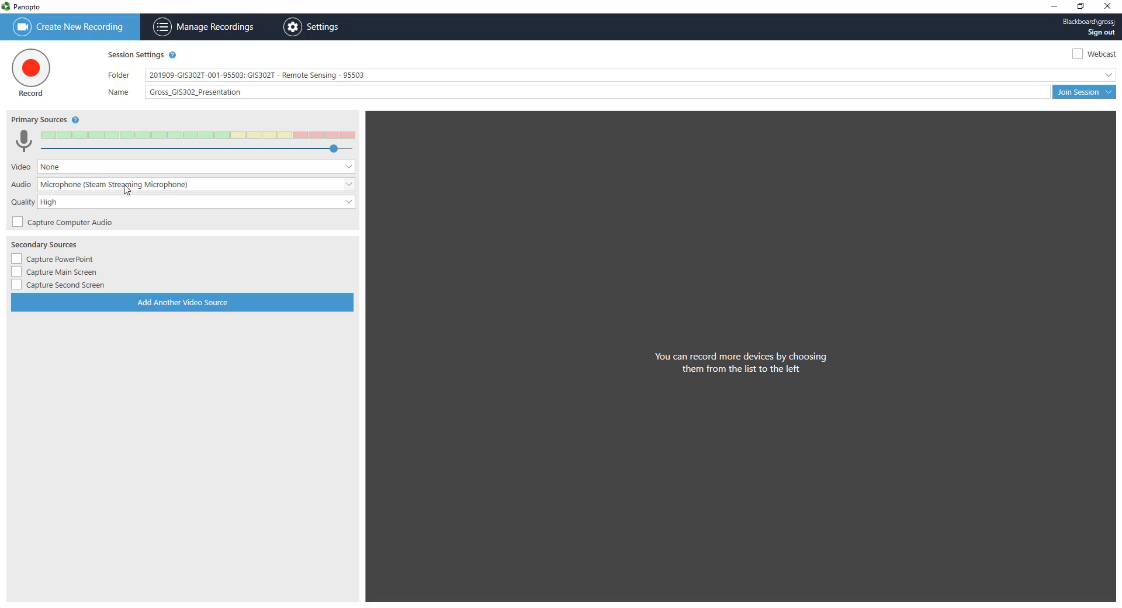
pyautogui.click(57, 203)
pyautogui.click(70, 243)
pyautogui.click(17, 272)
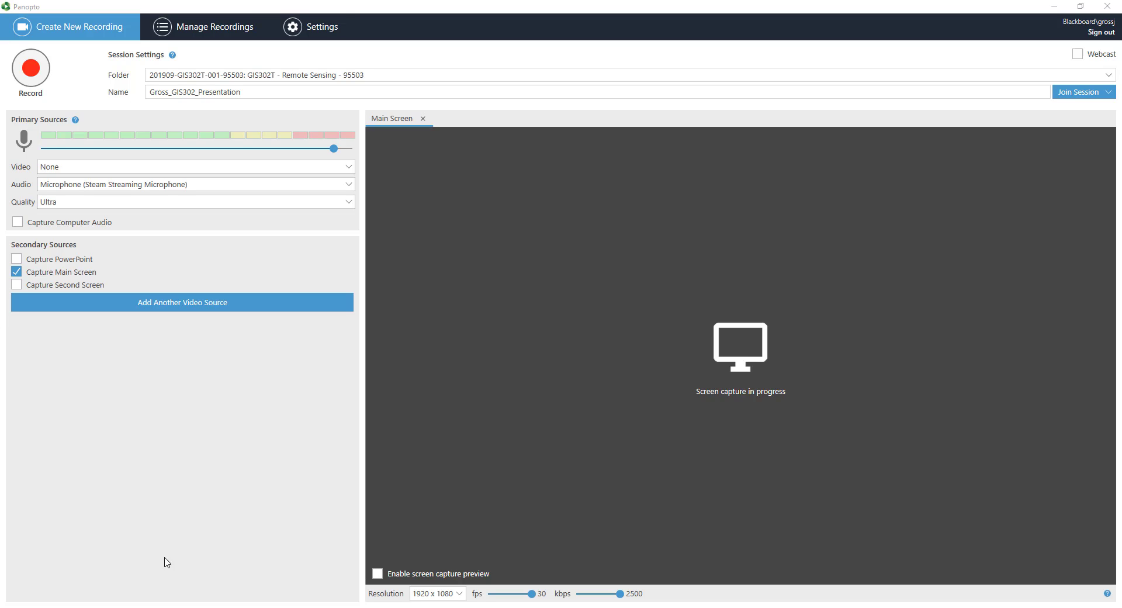
# - Check the main screen's capture preview and turn the preview off again
pyautogui.click(385, 577)
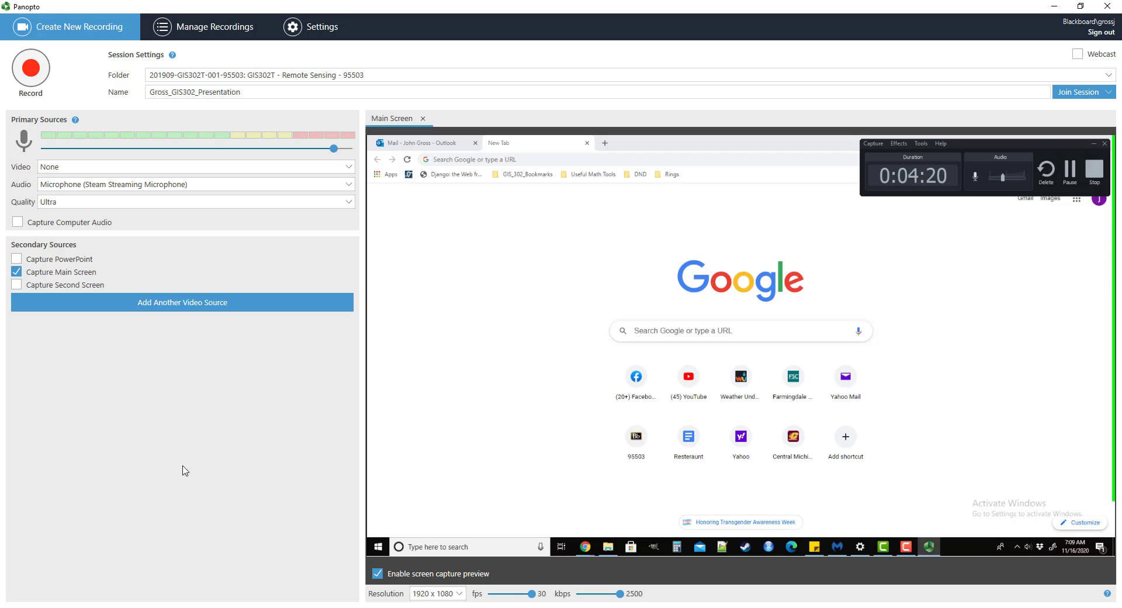
pyautogui.click(376, 575)
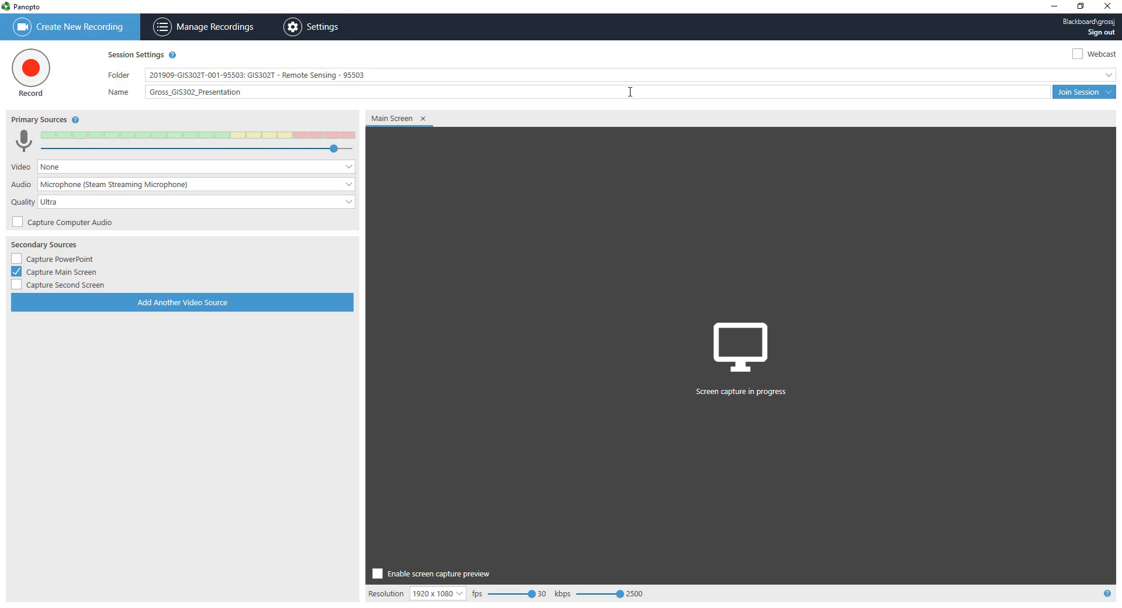
# - Record a short test session with the screen capture preview enabled, and finish it without adding a description
pyautogui.click(36, 80)
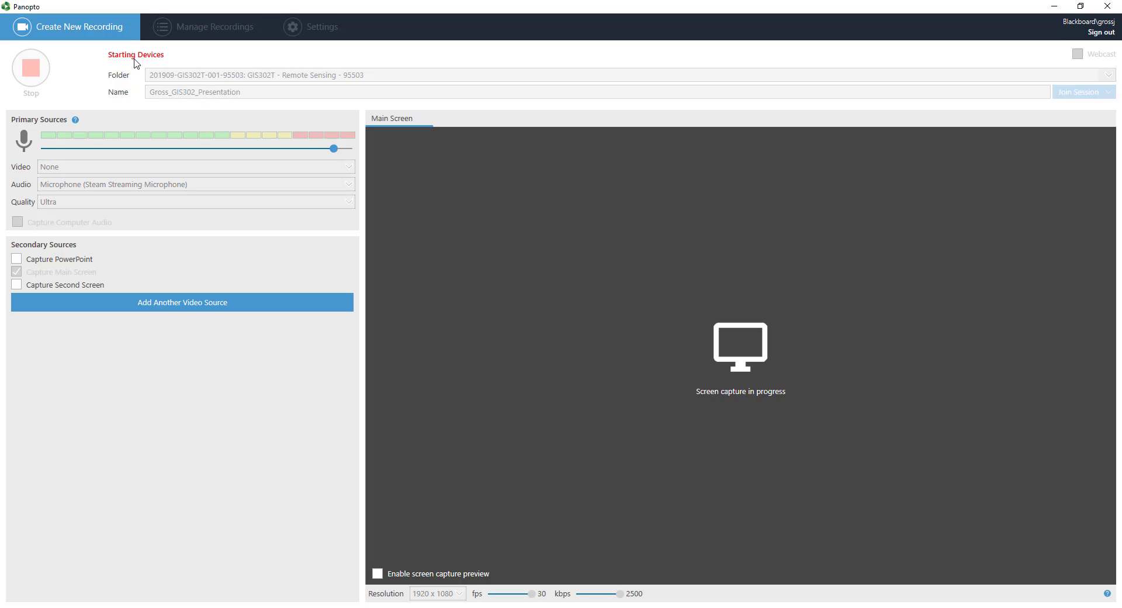
pyautogui.click(378, 573)
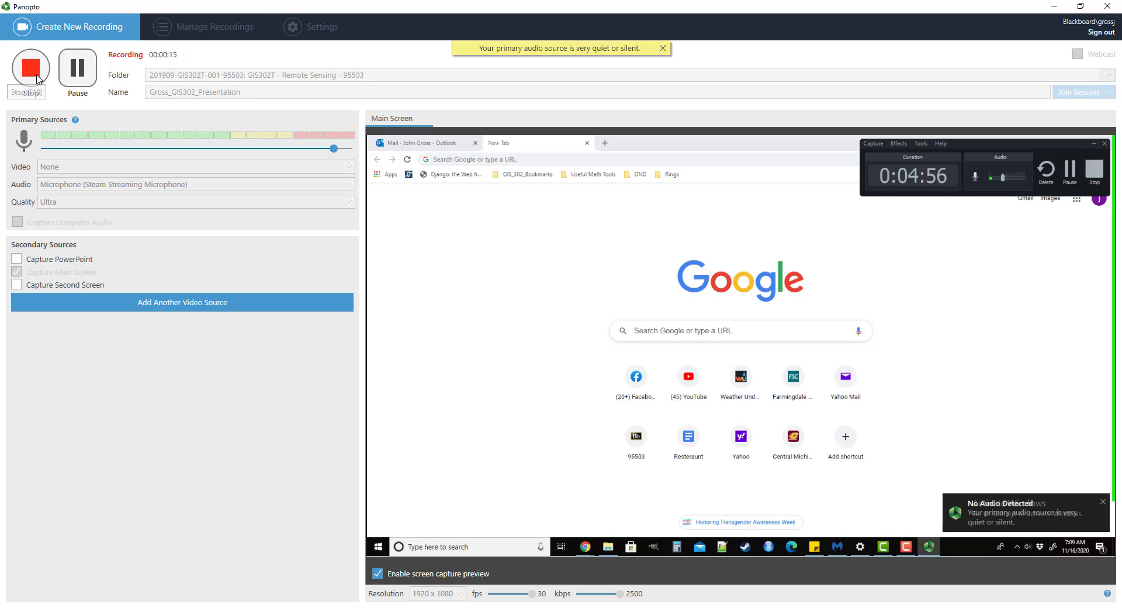
pyautogui.click(38, 80)
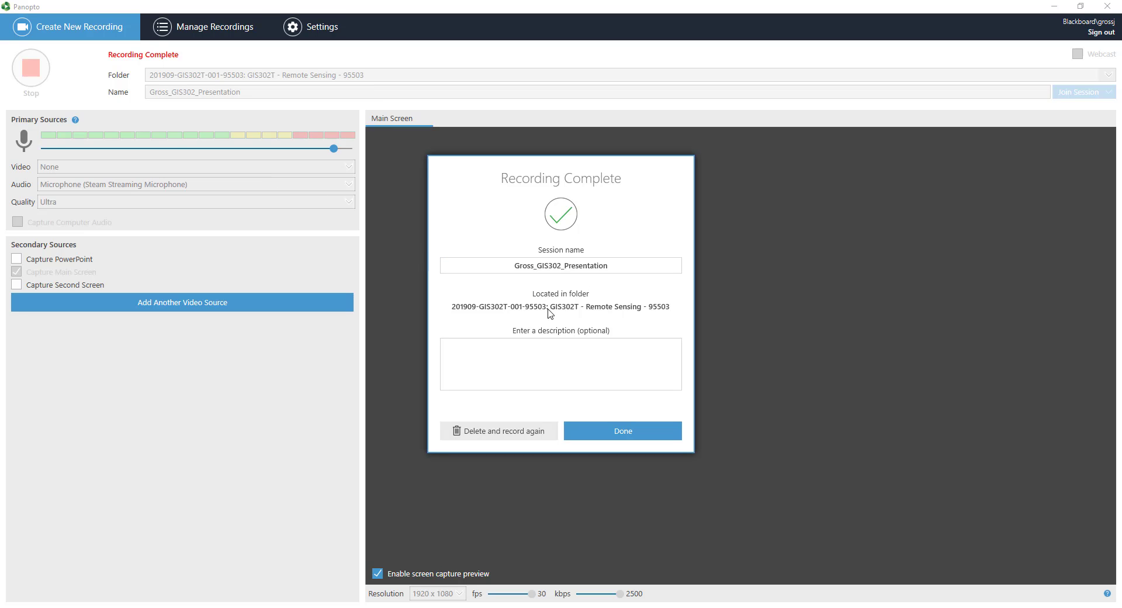
pyautogui.click(613, 434)
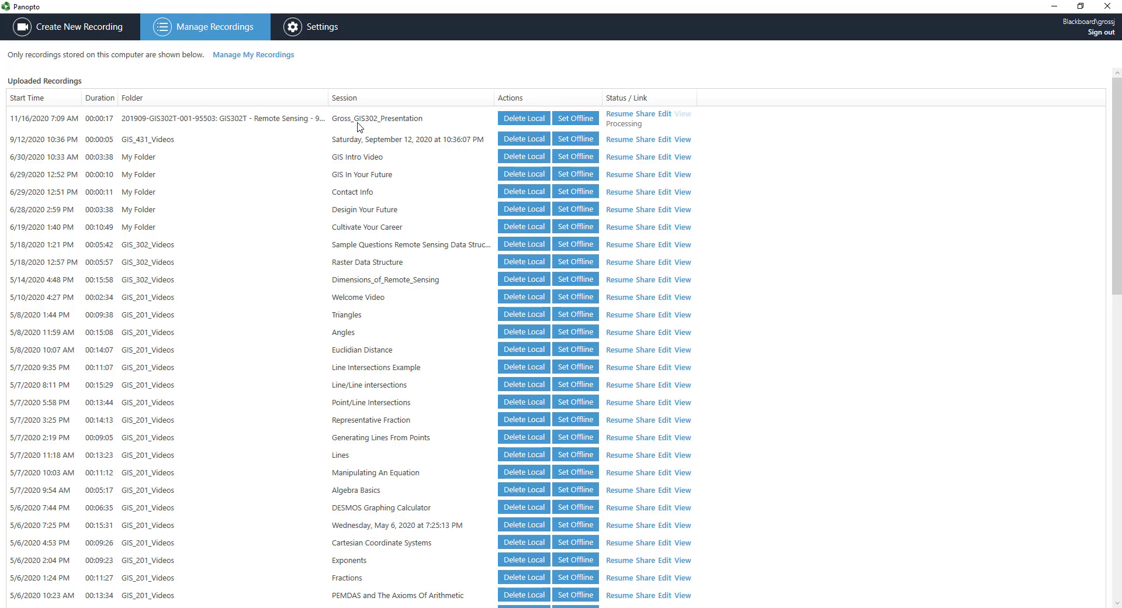
# - Open the new recording in the Panopto editor and cut about half a second near the start of the timeline
pyautogui.click(665, 114)
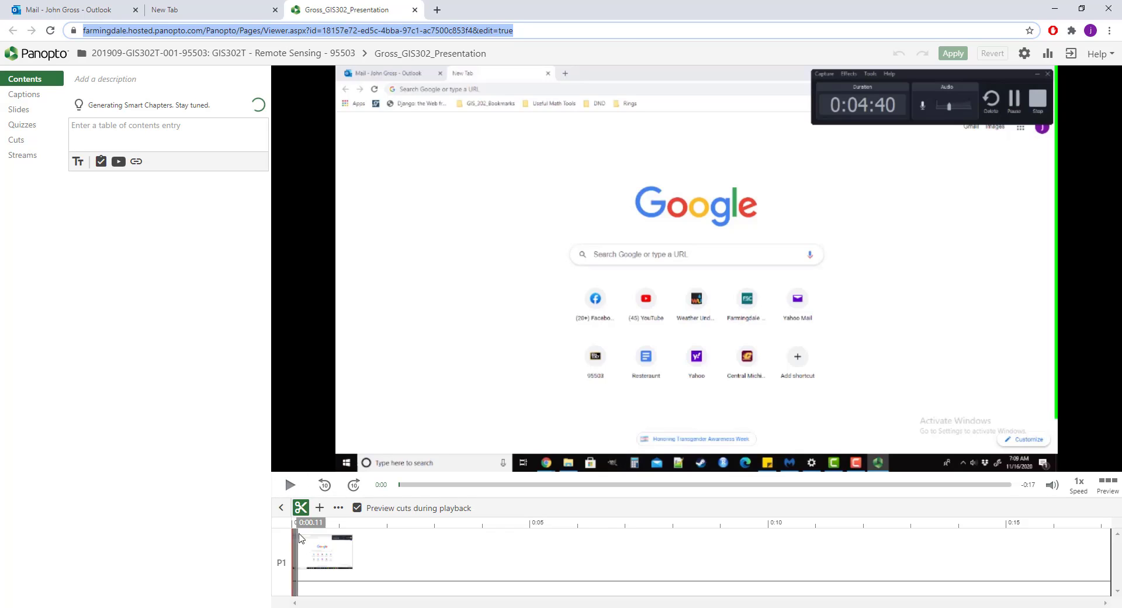
pyautogui.click(325, 525)
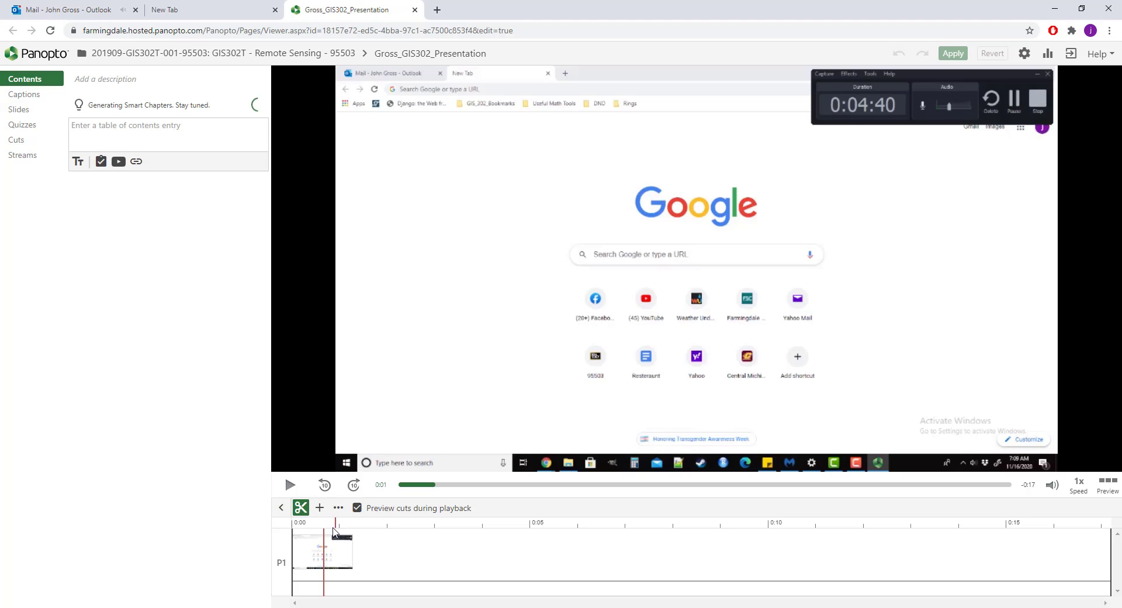
pyautogui.moveTo(321, 546); pyautogui.dragTo(346, 544)
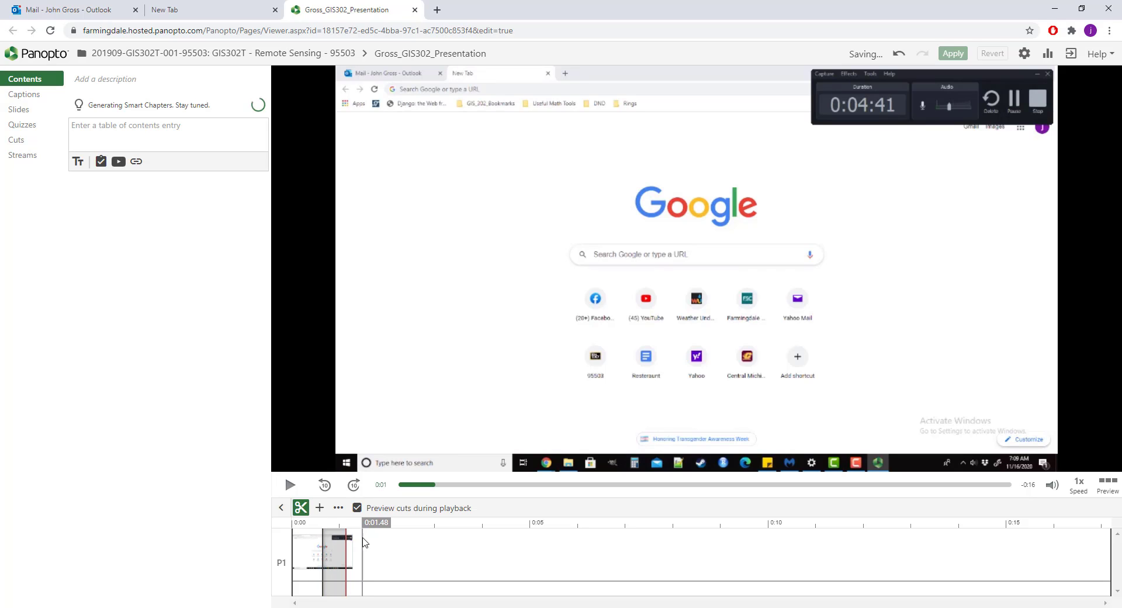
# - Try the "Anyone with the link" access option in the session's sharing settings, discard the change and close the settings
pyautogui.click(314, 552)
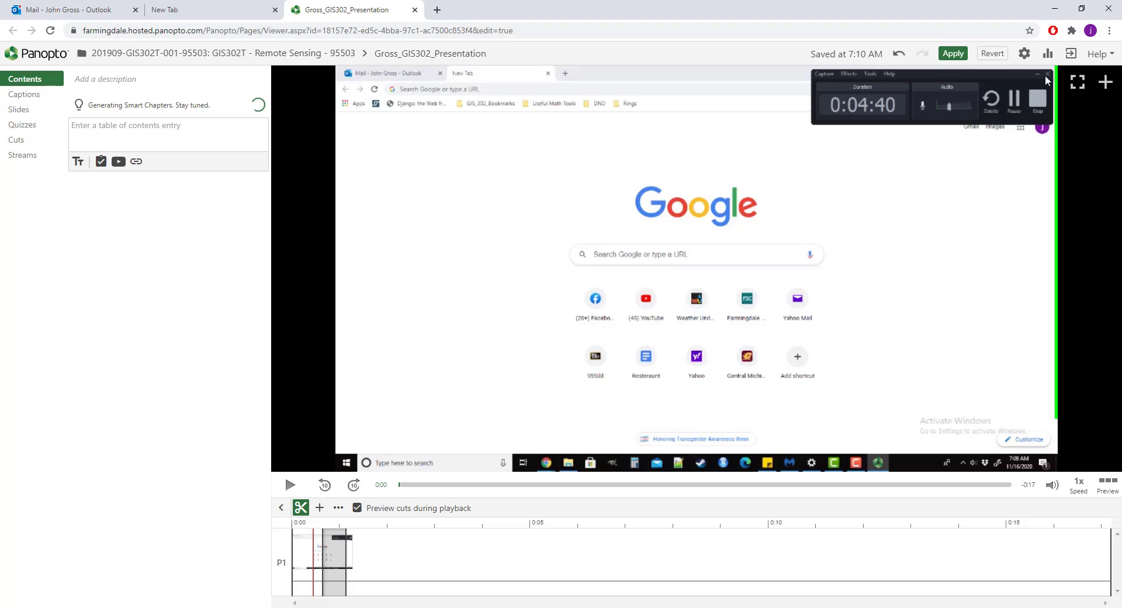
pyautogui.click(1017, 57)
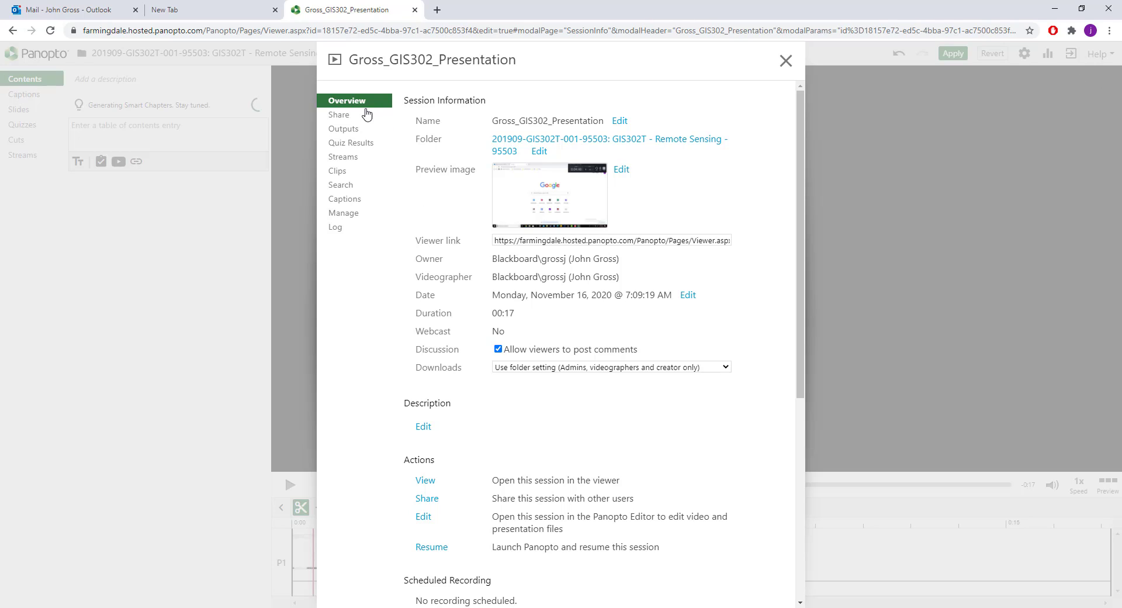
pyautogui.click(357, 120)
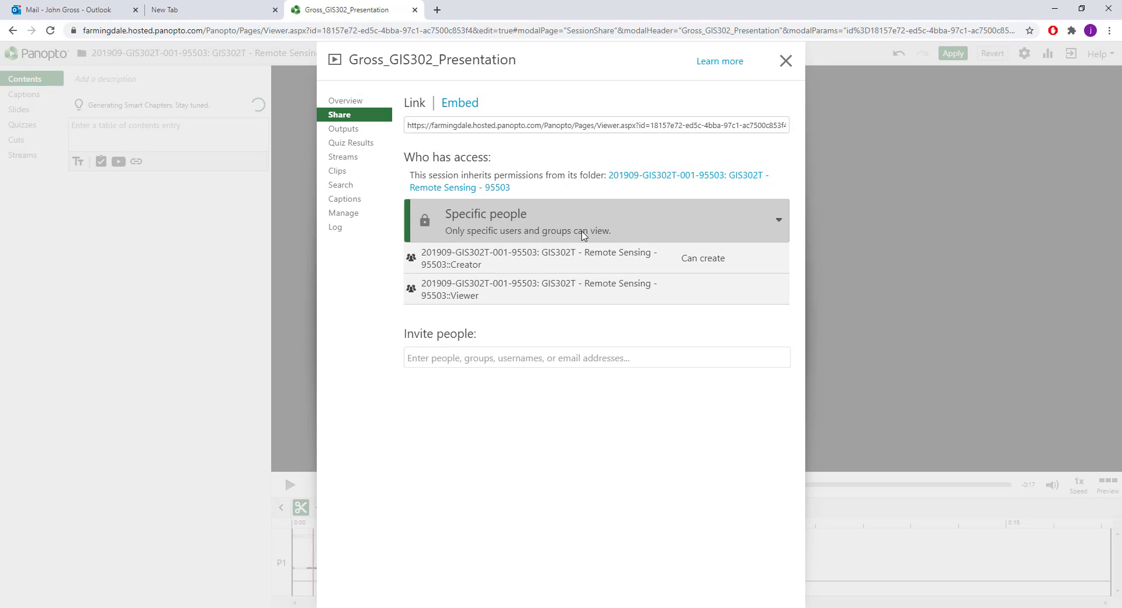
pyautogui.click(583, 236)
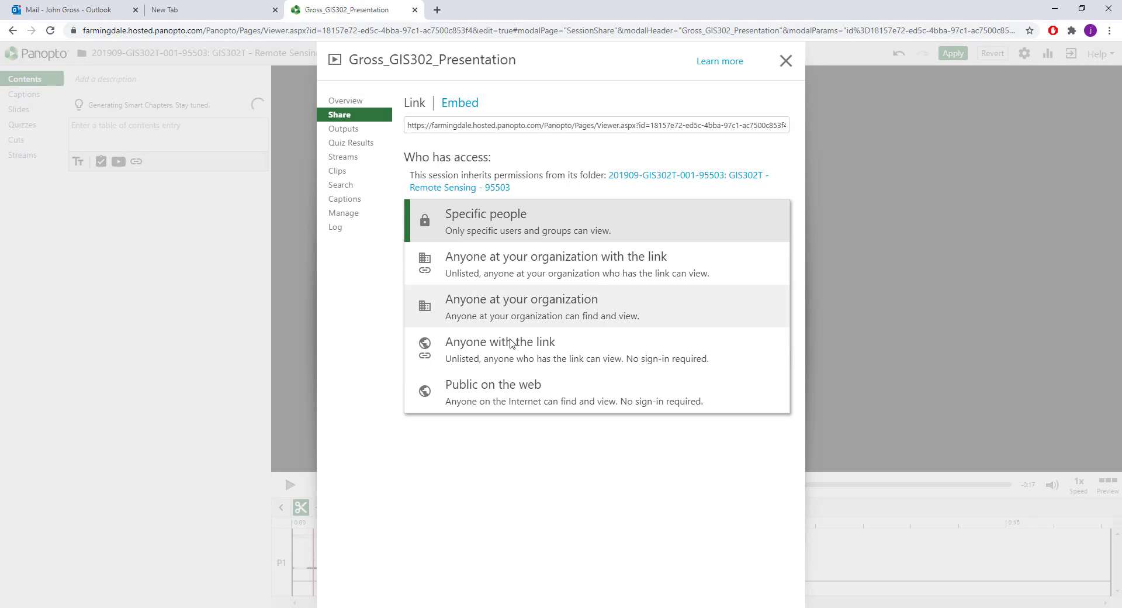
pyautogui.click(507, 352)
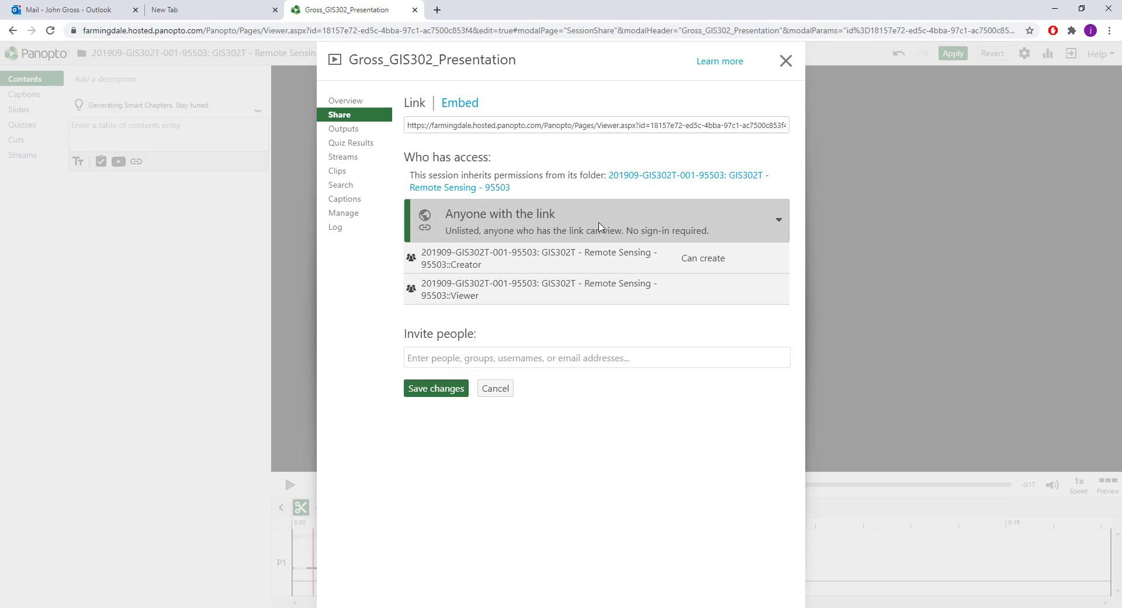
pyautogui.click(511, 127)
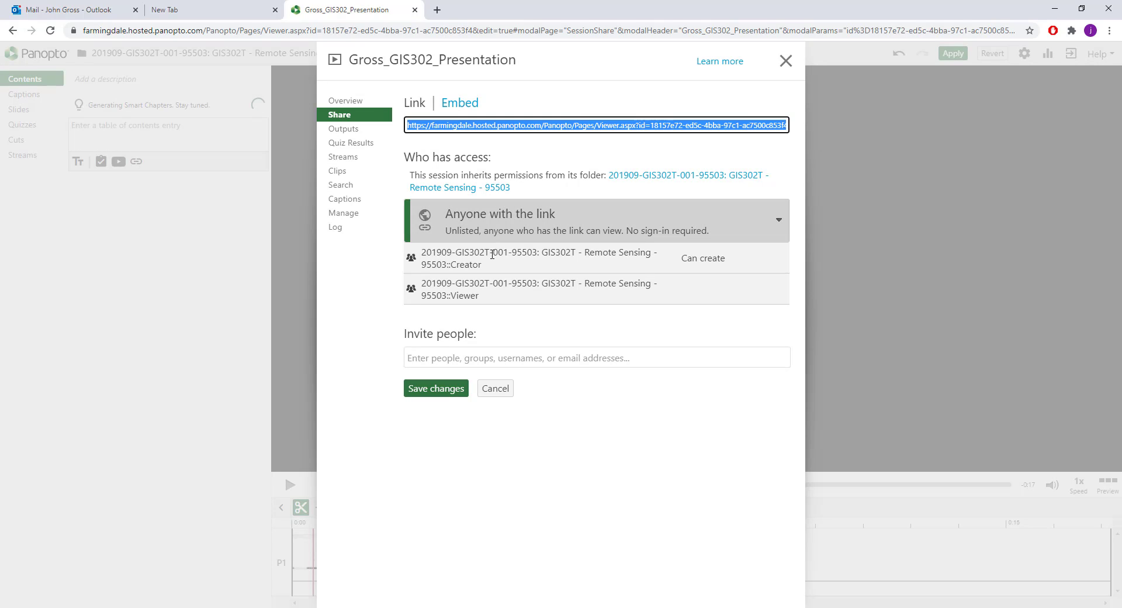
pyautogui.click(496, 390)
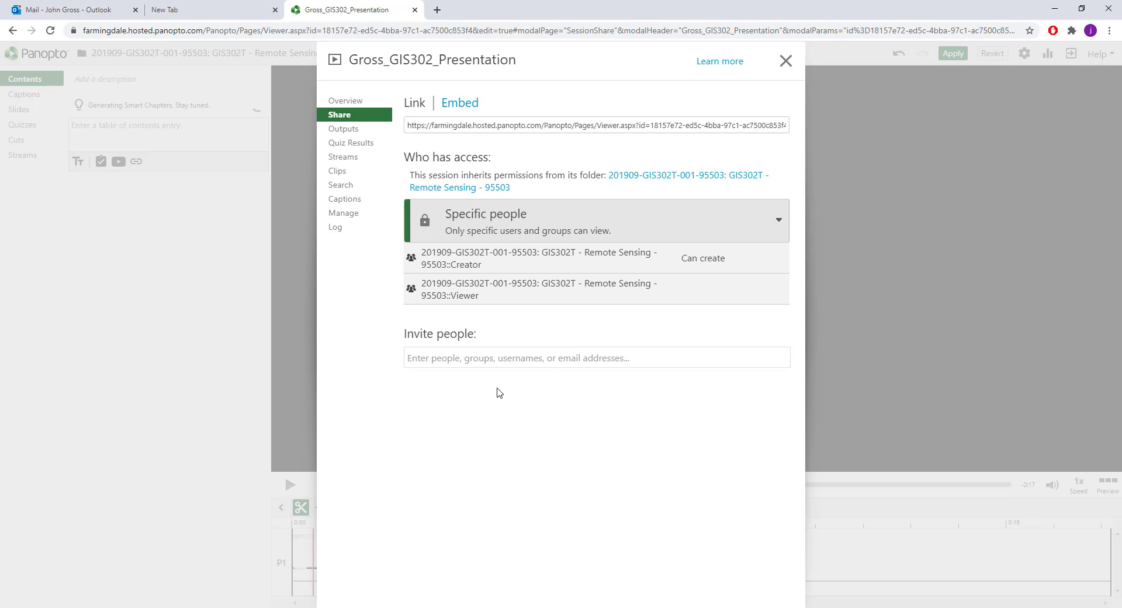
pyautogui.click(786, 61)
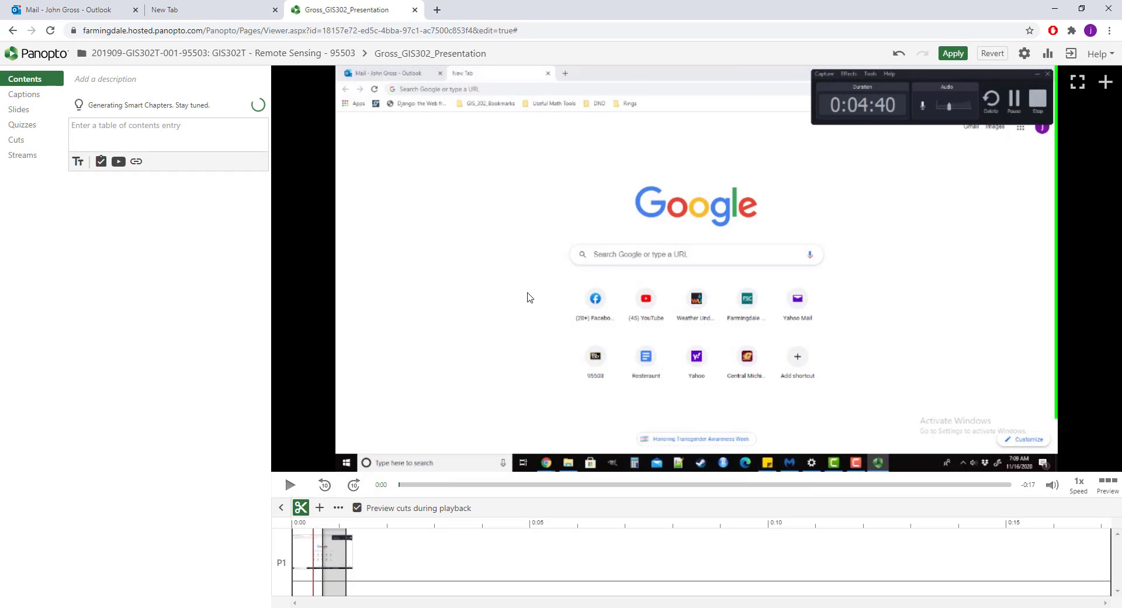
# - Close the editor, reopen the GIS302 presentation for editing from the Panopto recorder's recordings, and cut about 0.3 seconds just before the existing cut
pyautogui.middleClick(343, 11)
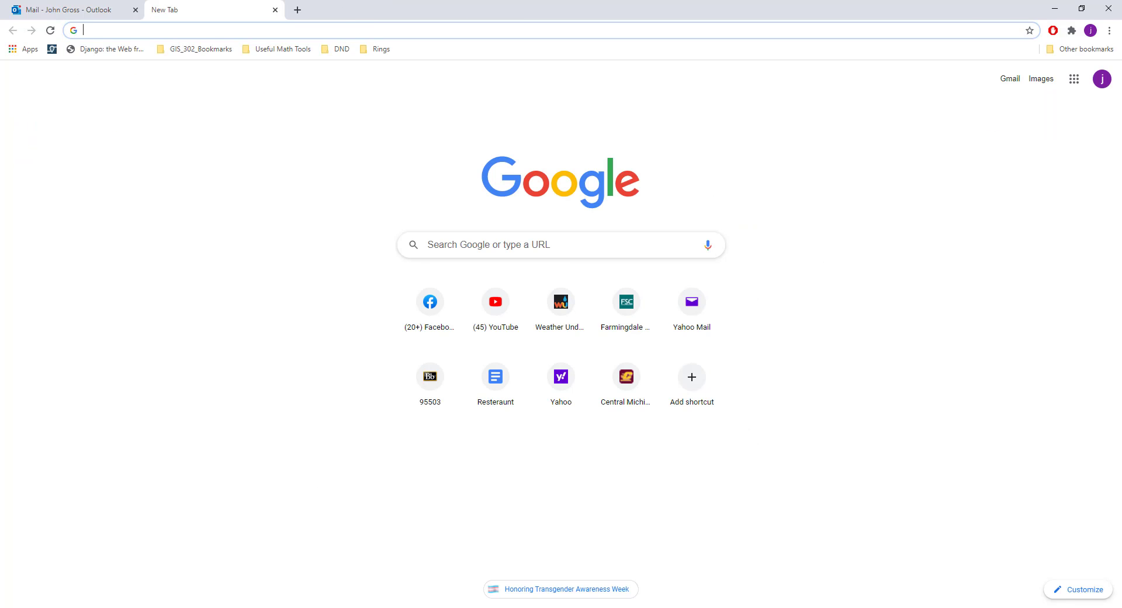
pyautogui.hotkey('alt', 'Tab')
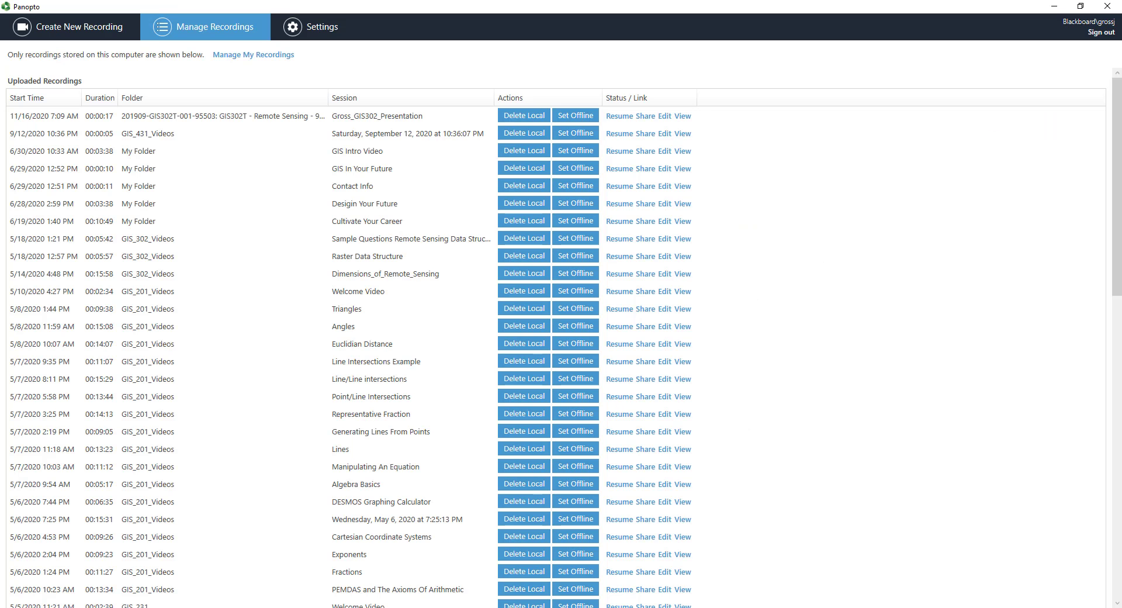
pyautogui.click(99, 36)
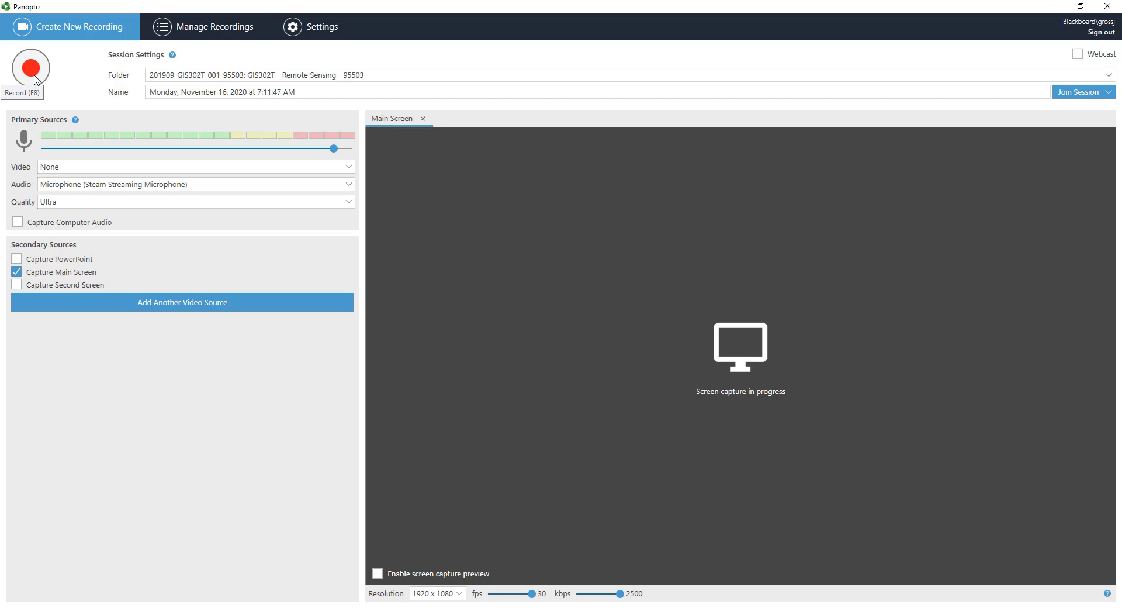
pyautogui.click(178, 27)
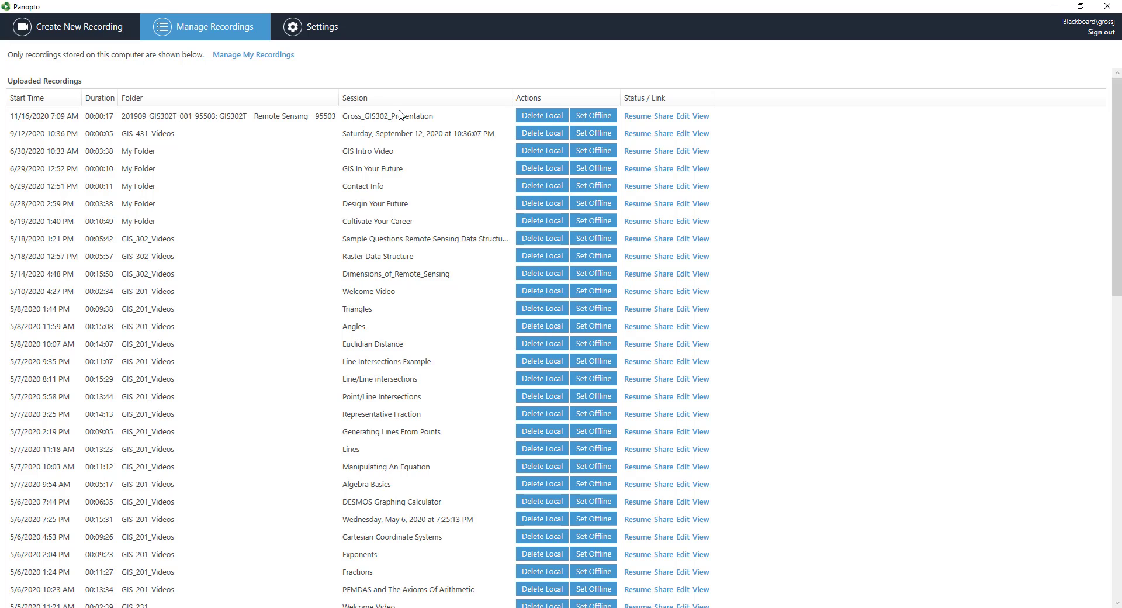
pyautogui.click(682, 116)
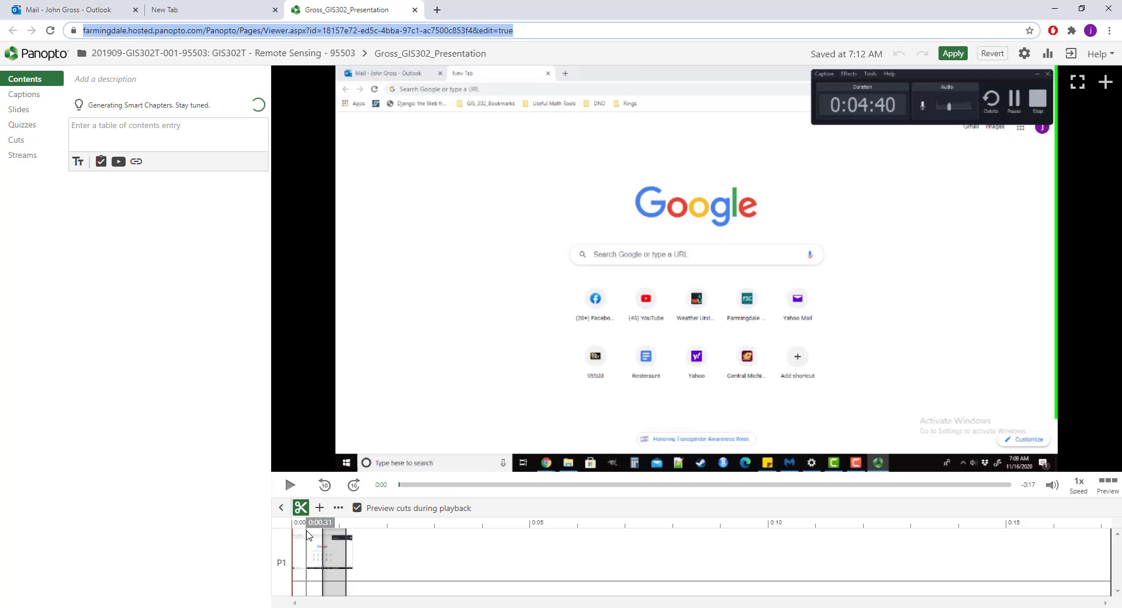
pyautogui.moveTo(310, 548); pyautogui.dragTo(323, 547)
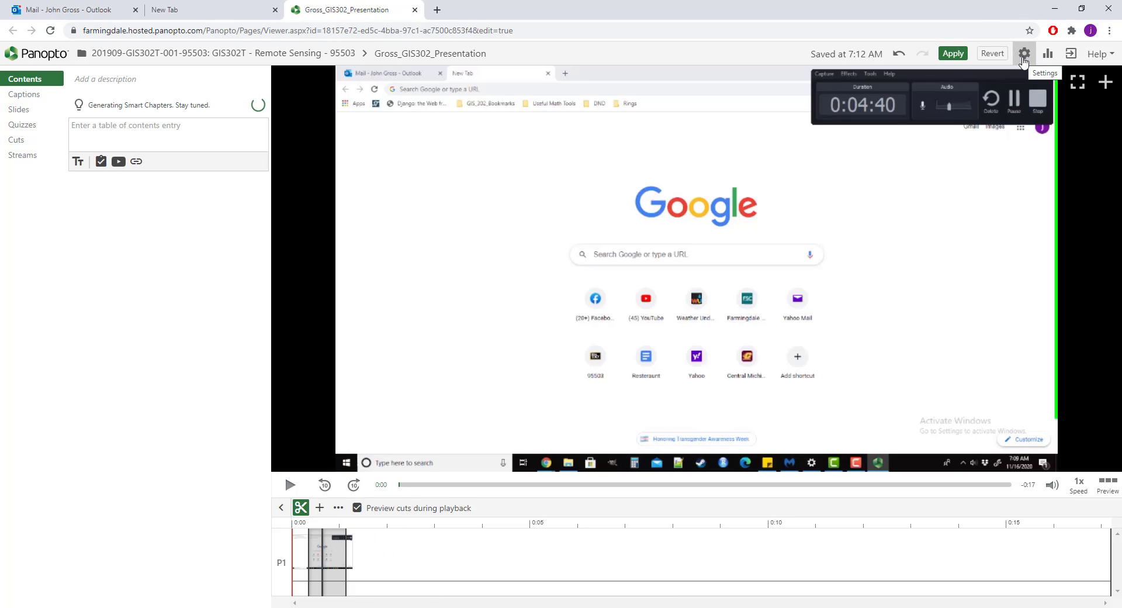
# - Set the session's access to "Anyone with the link", save the change and select the sharing link
pyautogui.click(1024, 54)
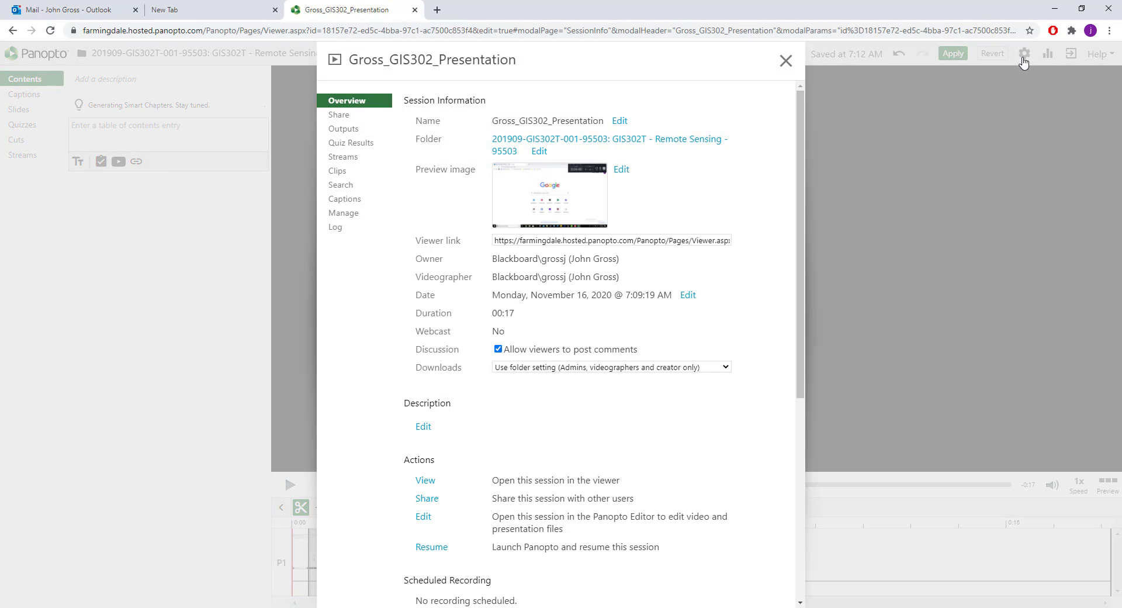
pyautogui.click(349, 122)
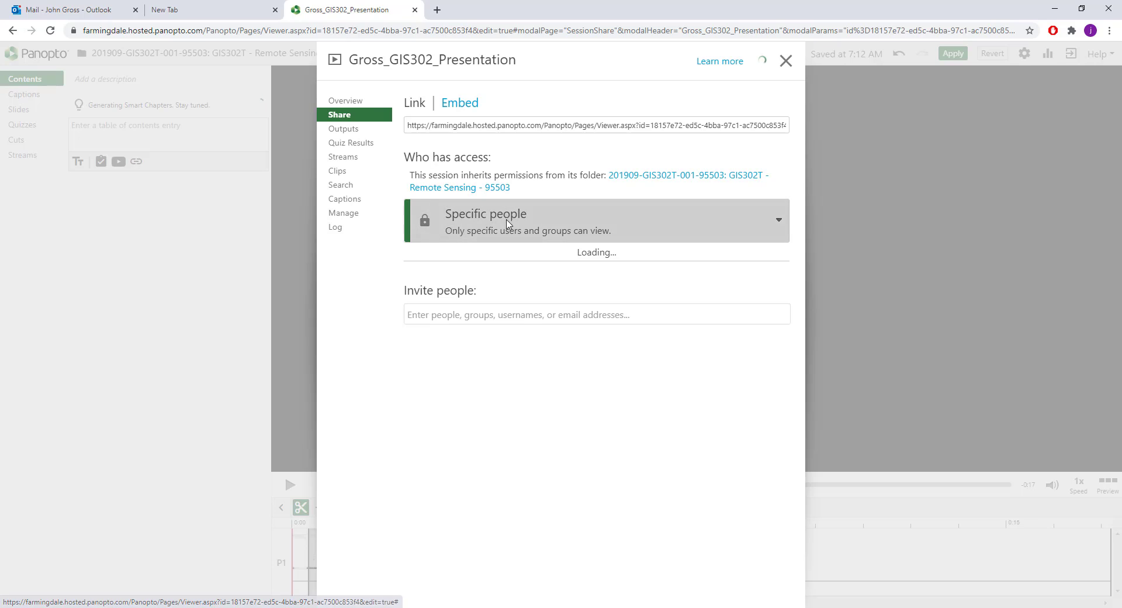
pyautogui.click(507, 226)
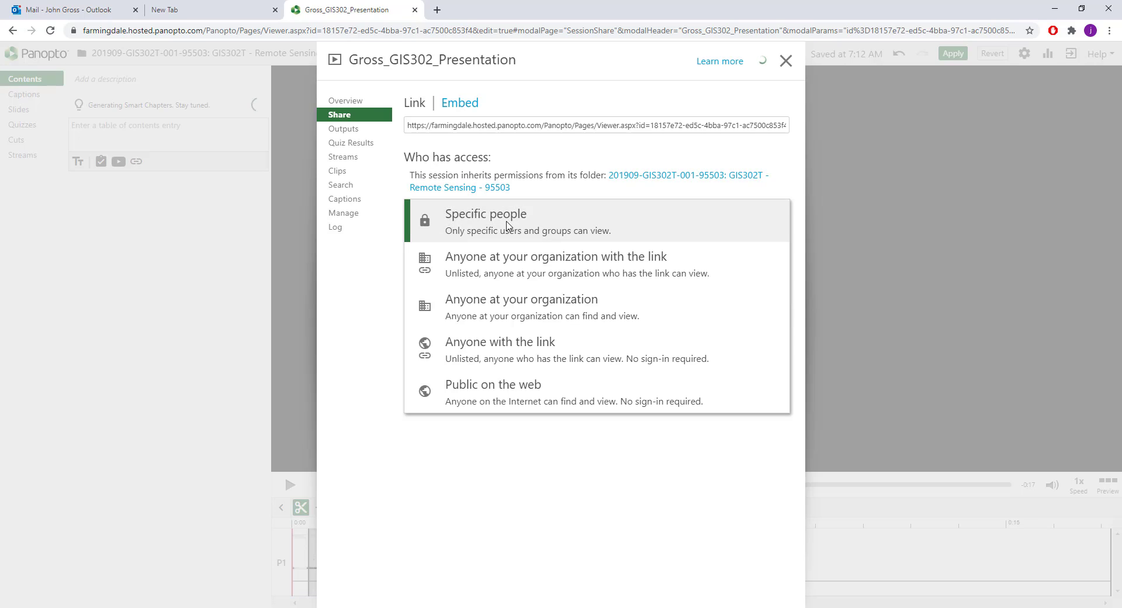
pyautogui.click(522, 357)
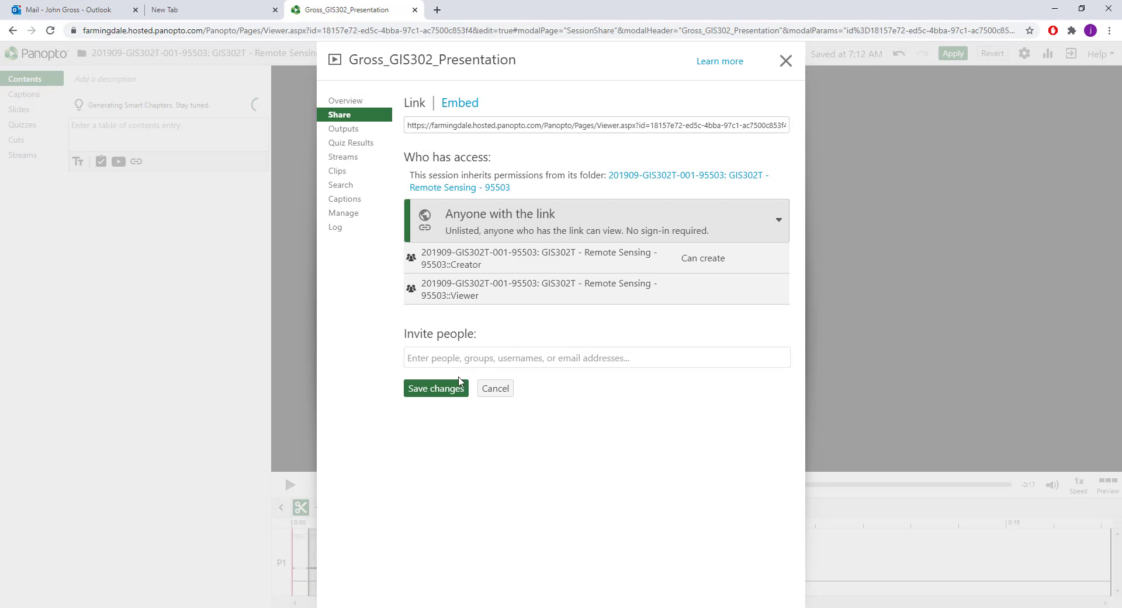
pyautogui.click(442, 395)
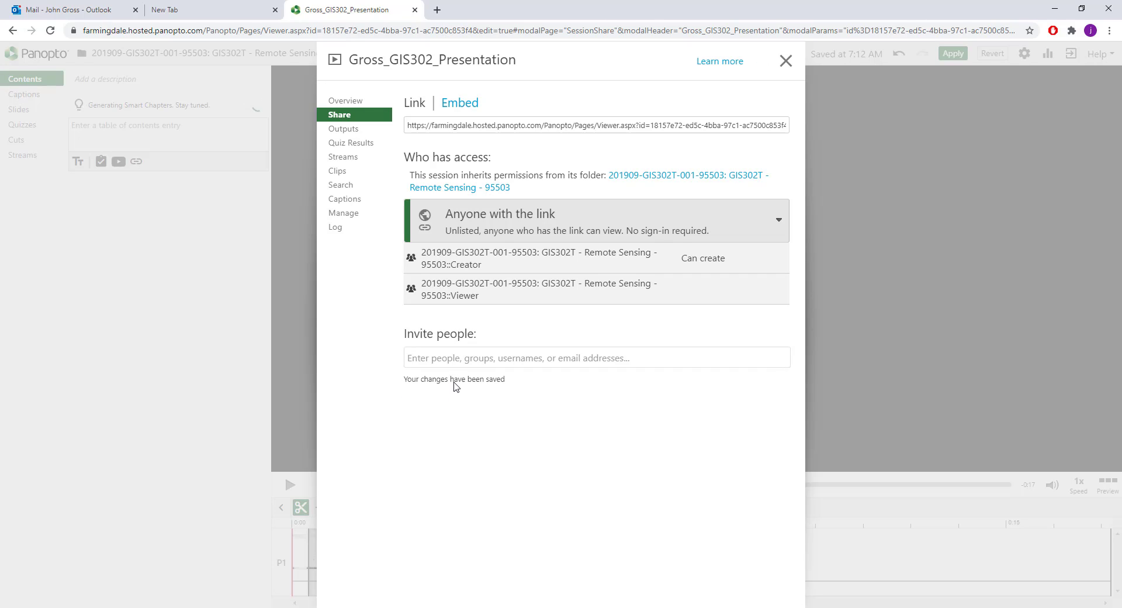
pyautogui.click(461, 132)
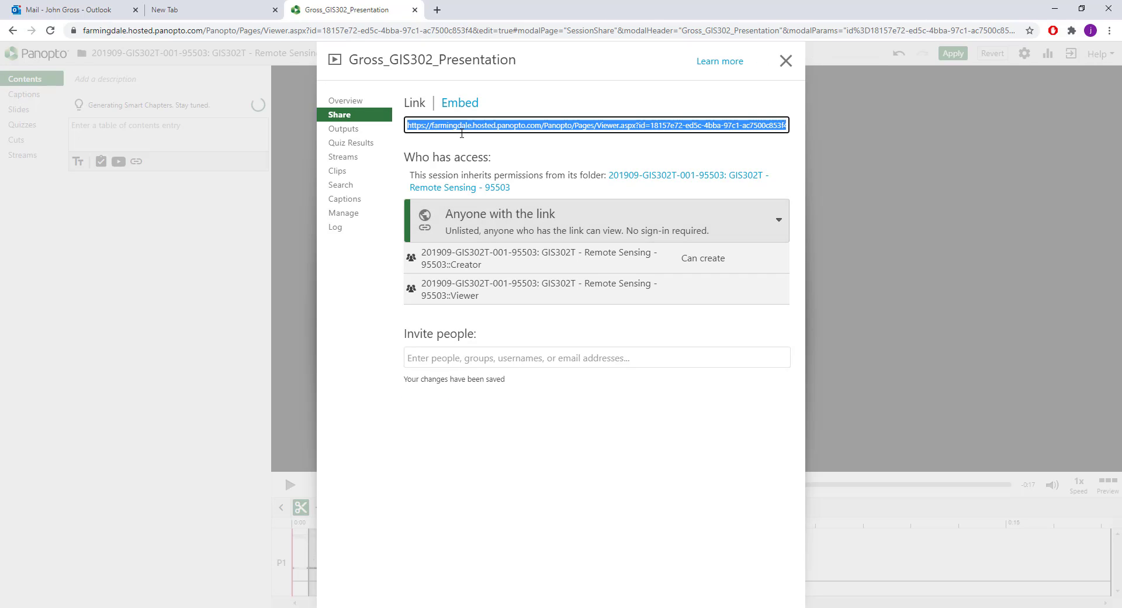